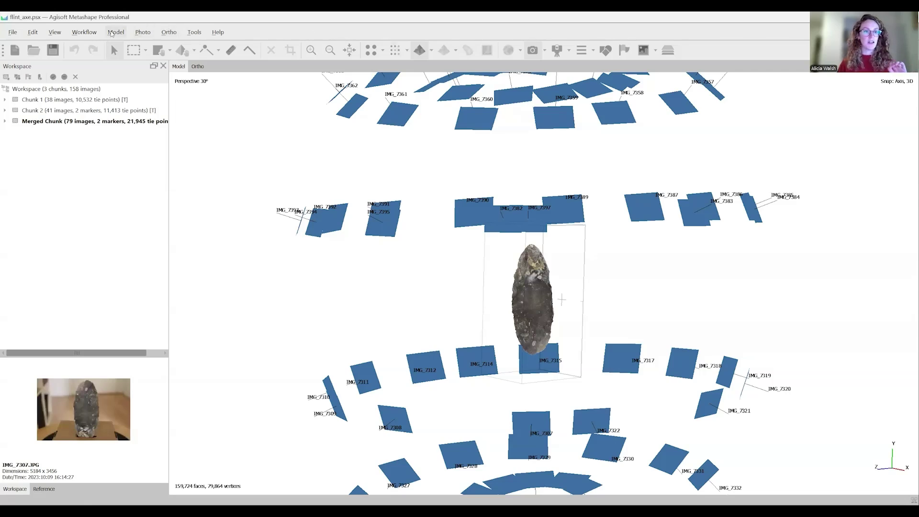
# Show the Workflow menu's processing commands with the finished Merged Chunk axe model displayed
pyautogui.click(82, 34)
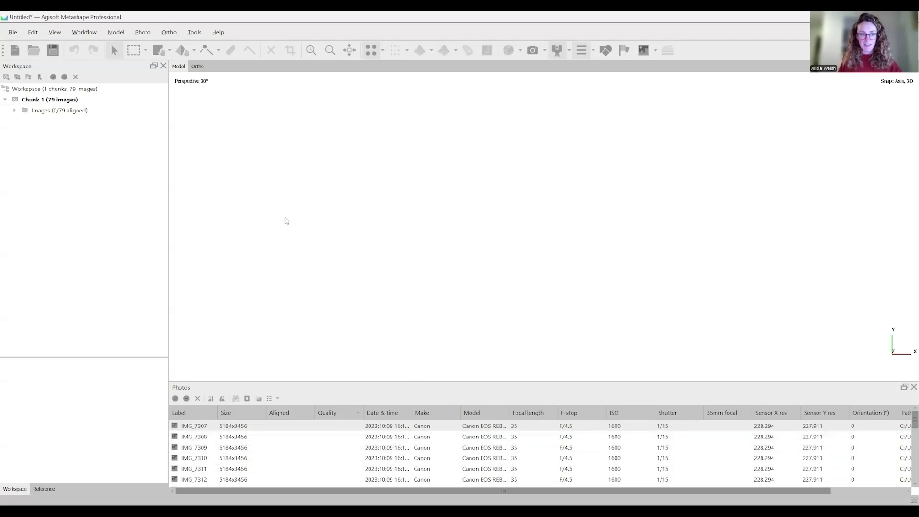
# Enlarge the Photos panel so many more image rows and their camera details are visible
pyautogui.click(87, 34)
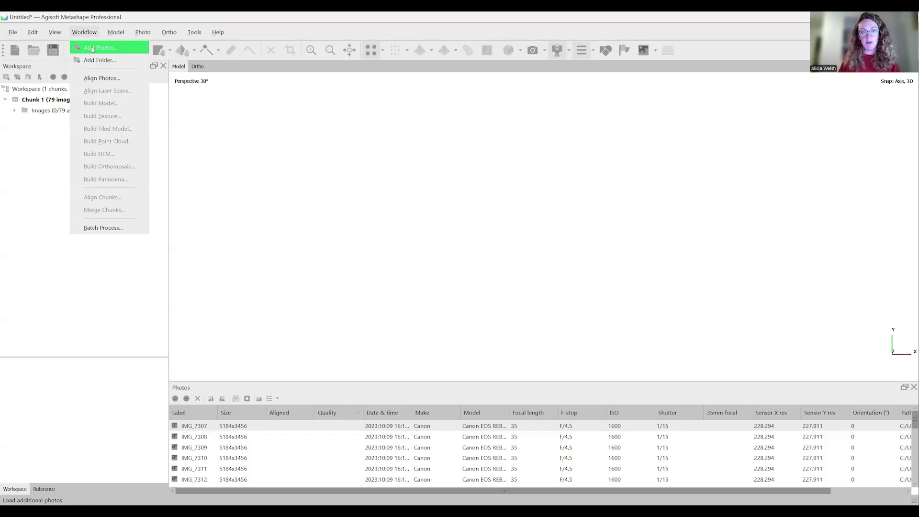
pyautogui.click(386, 289)
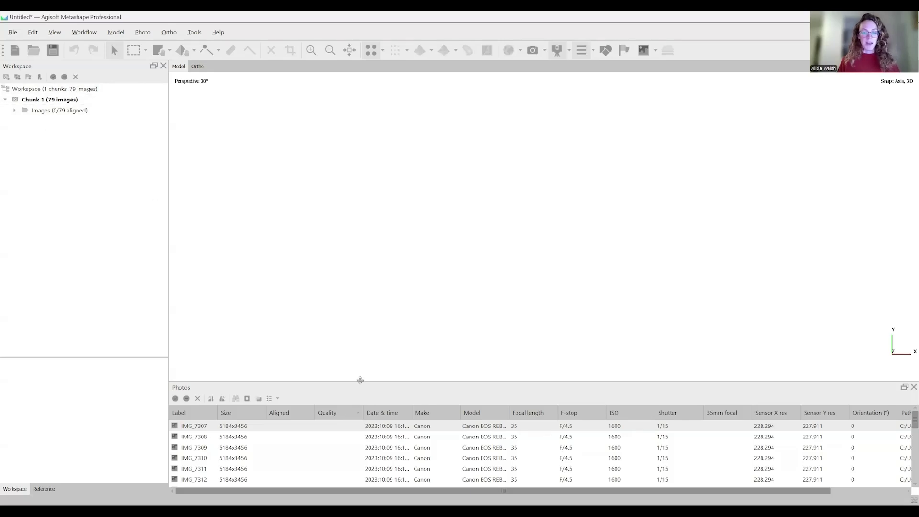
pyautogui.moveTo(359, 381); pyautogui.dragTo(372, 261)
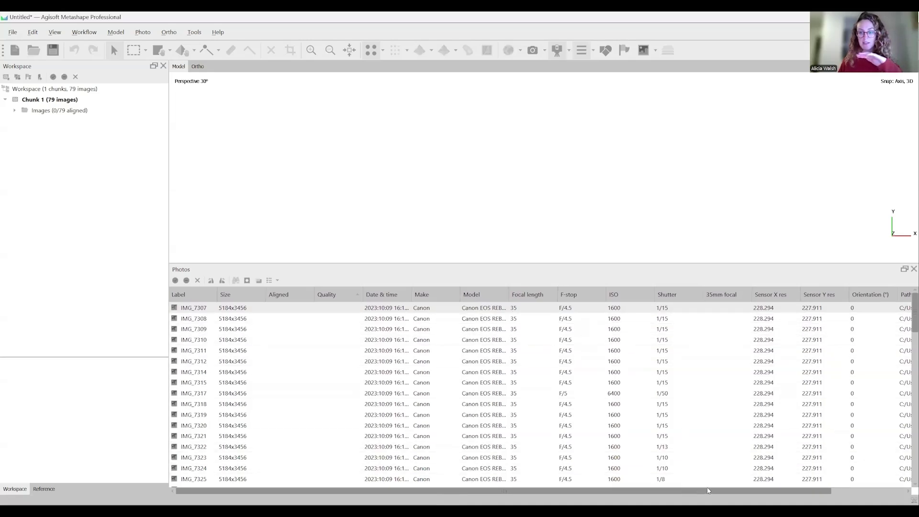
pyautogui.hscroll(5, 431, 335)
pyautogui.hscroll(-5, 387, 328)
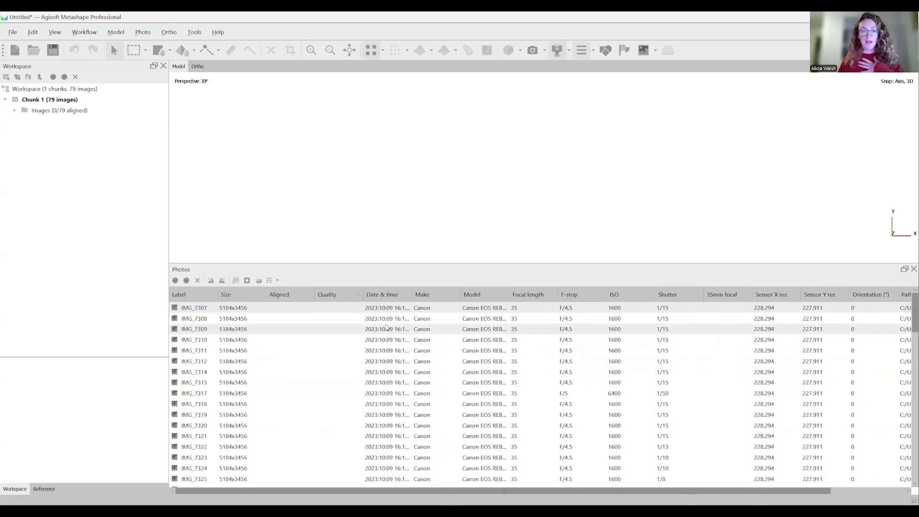
# Run Estimate Image Quality on all 79 images from the photo context menu
pyautogui.rightClick(334, 311)
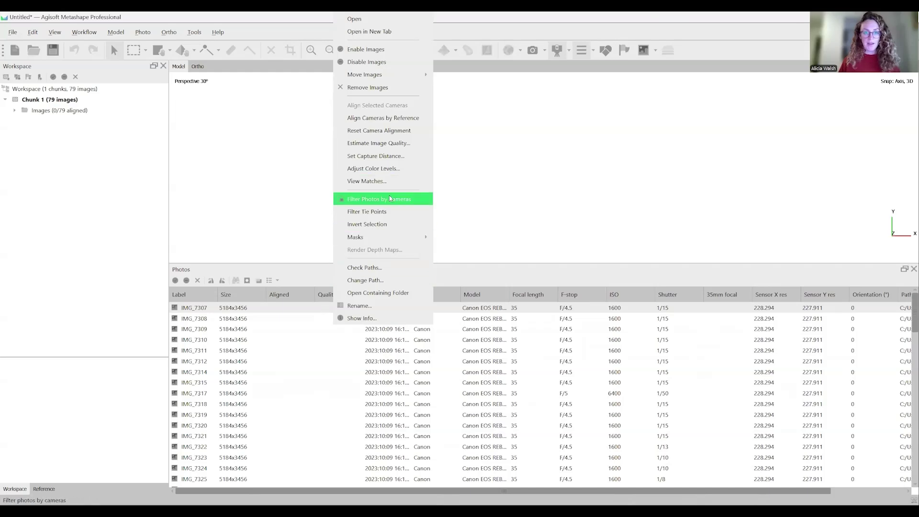
pyautogui.click(387, 145)
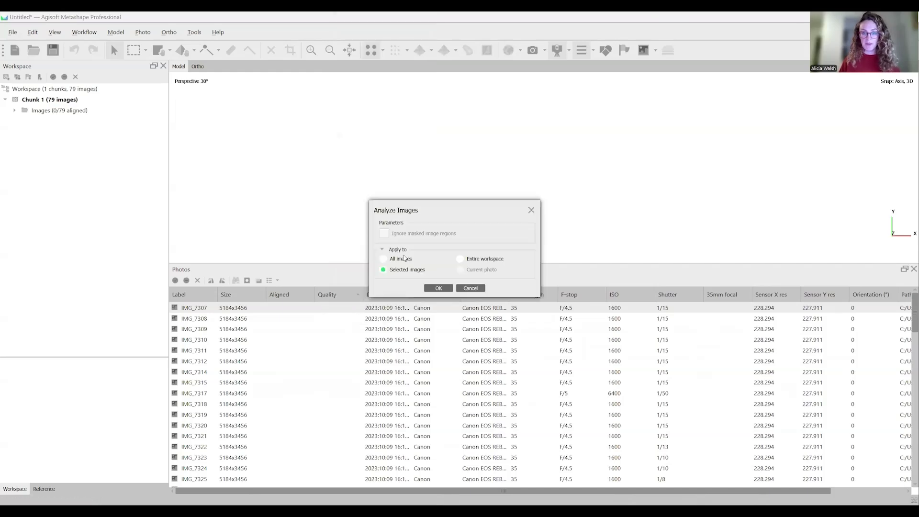
pyautogui.click(387, 258)
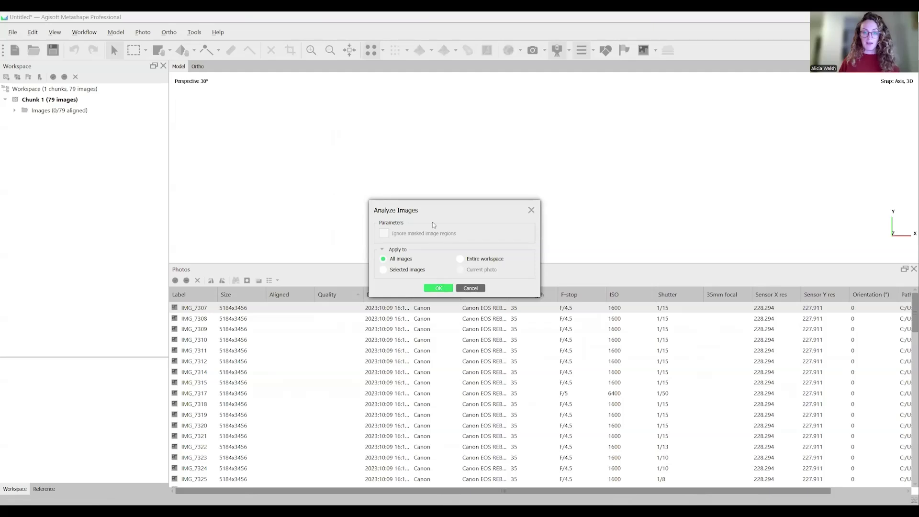
pyautogui.press('Return')
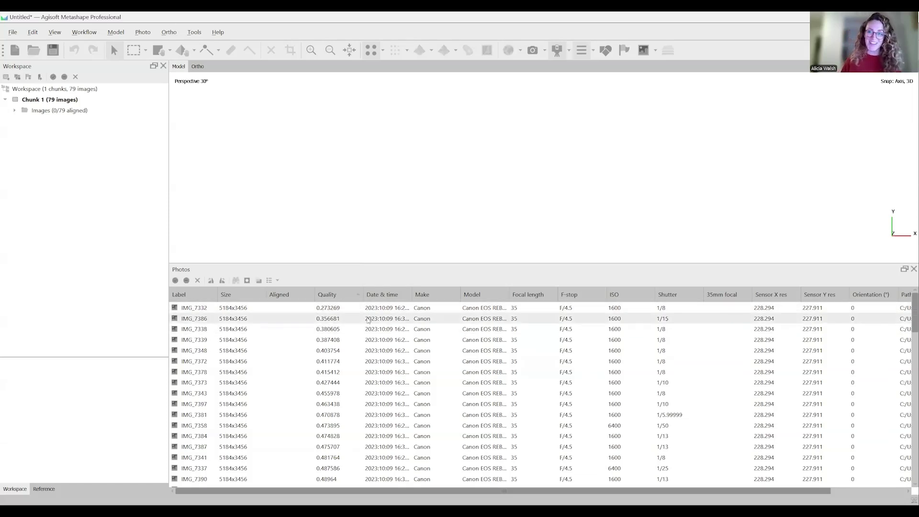
# Sort photos by Quality, best first, and inspect top-ranked IMG_7309
pyautogui.click(359, 295)
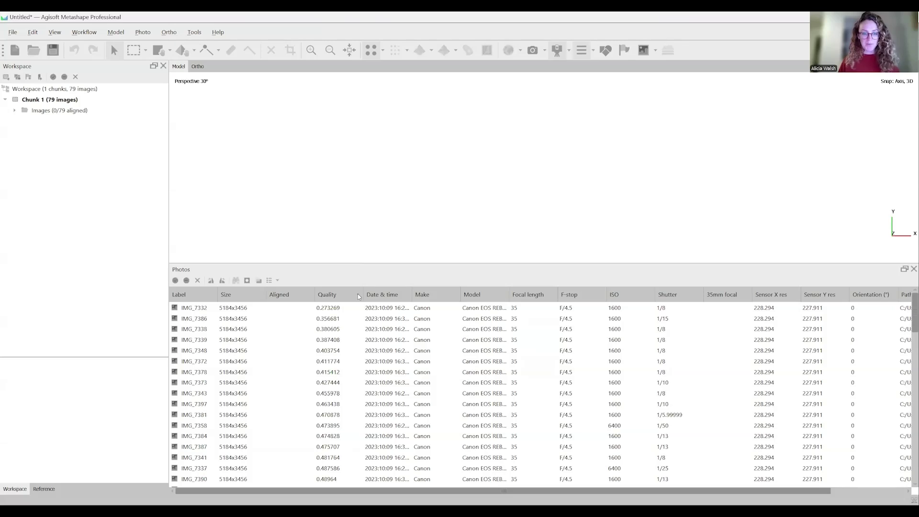
pyautogui.doubleClick(342, 310)
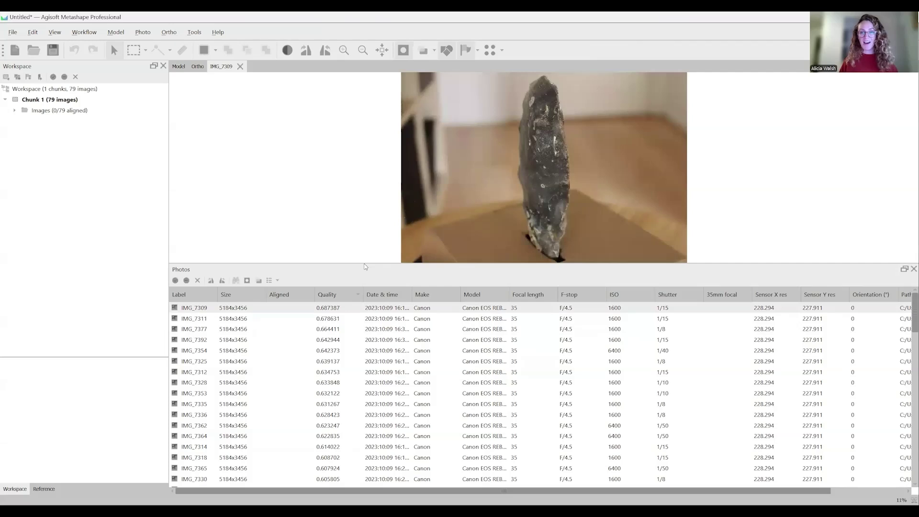
pyautogui.moveTo(362, 264); pyautogui.dragTo(362, 289)
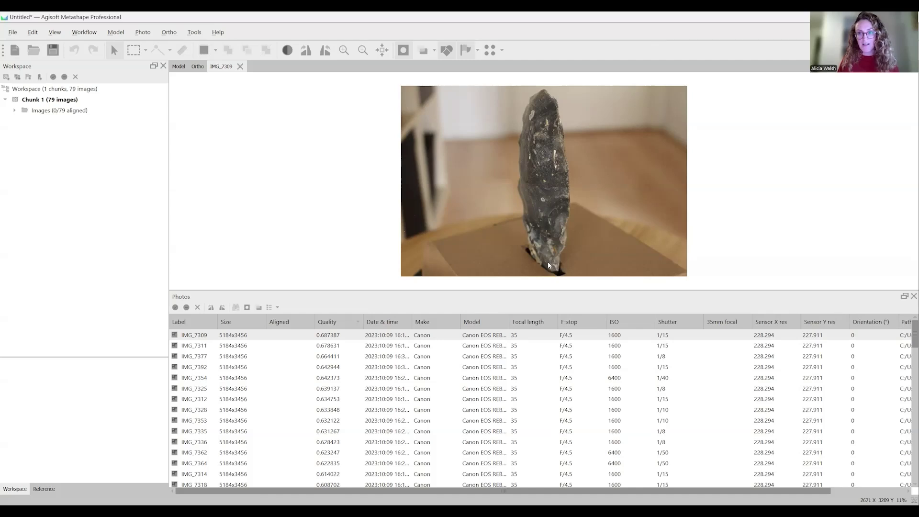
# Inspect IMG_7311, IMG_7377 and IMG_7392 in photo tabs with a larger photo view
pyautogui.doubleClick(331, 346)
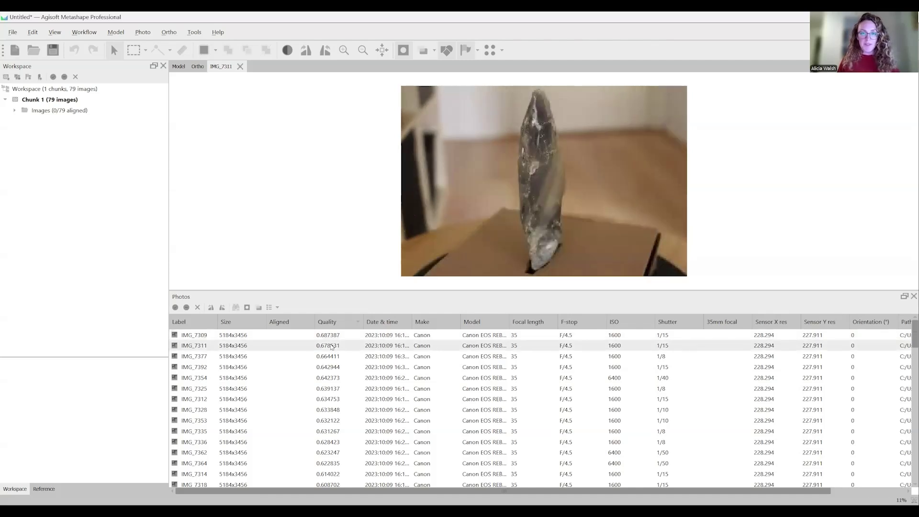
pyautogui.doubleClick(331, 356)
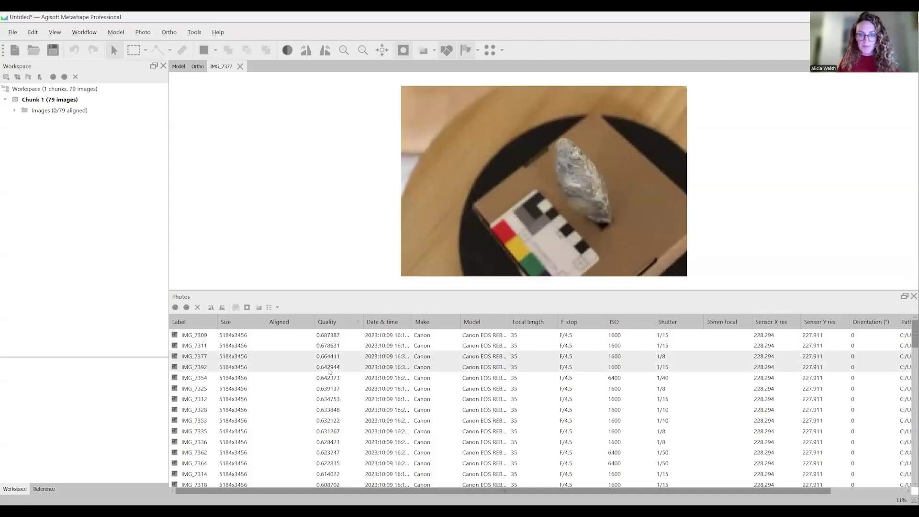
pyautogui.doubleClick(330, 367)
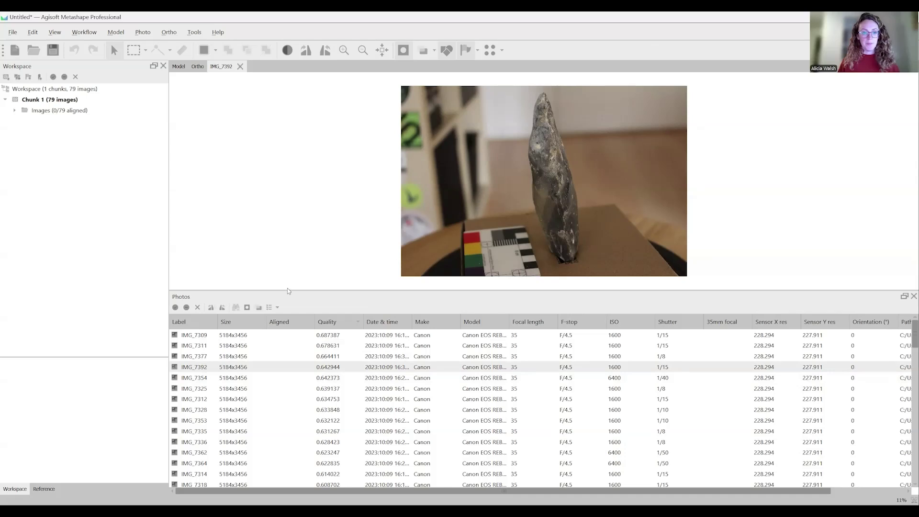
pyautogui.moveTo(287, 290); pyautogui.dragTo(287, 343)
# Set up Align Photos at High accuracy and reveal the 40,000 key / 4,000 tie point limits
pyautogui.click(179, 66)
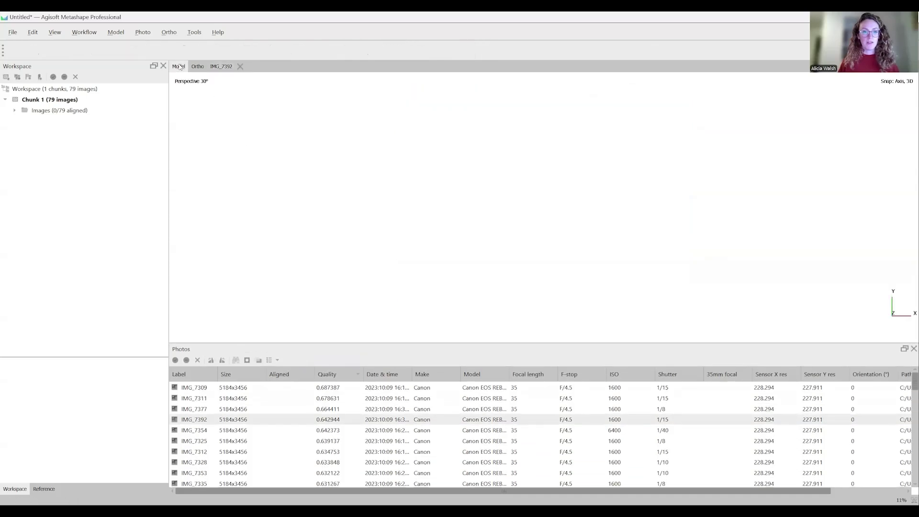
pyautogui.click(94, 34)
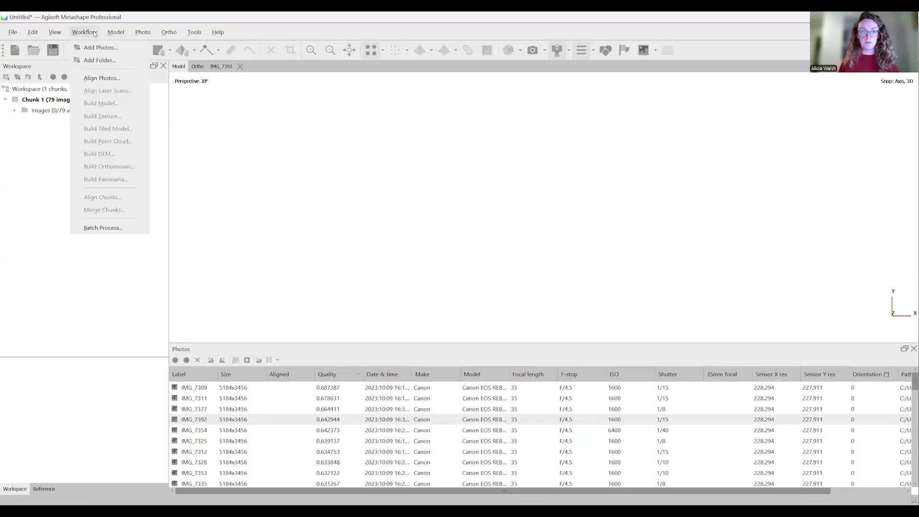
pyautogui.click(95, 80)
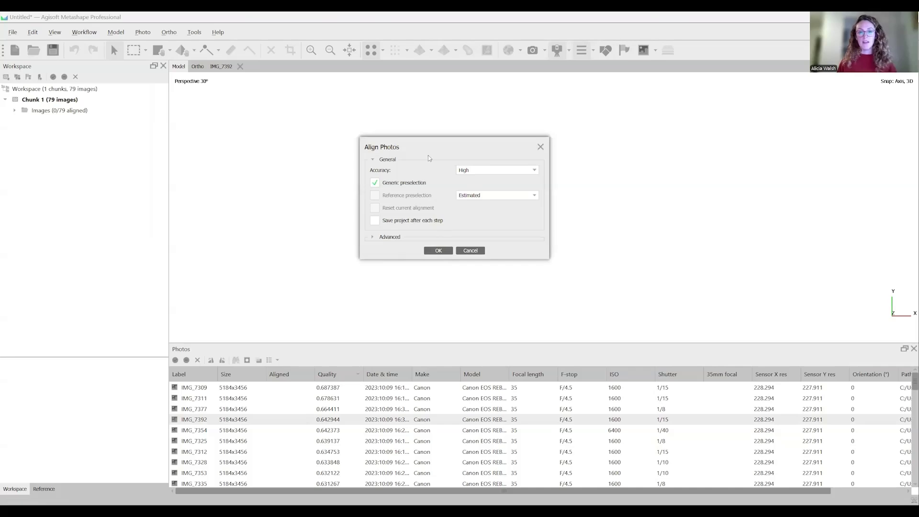
pyautogui.click(470, 173)
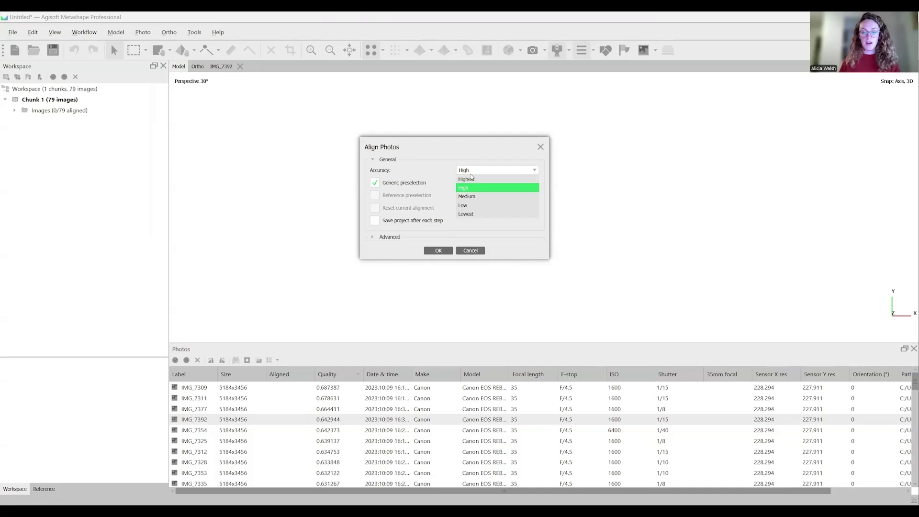
pyautogui.click(477, 206)
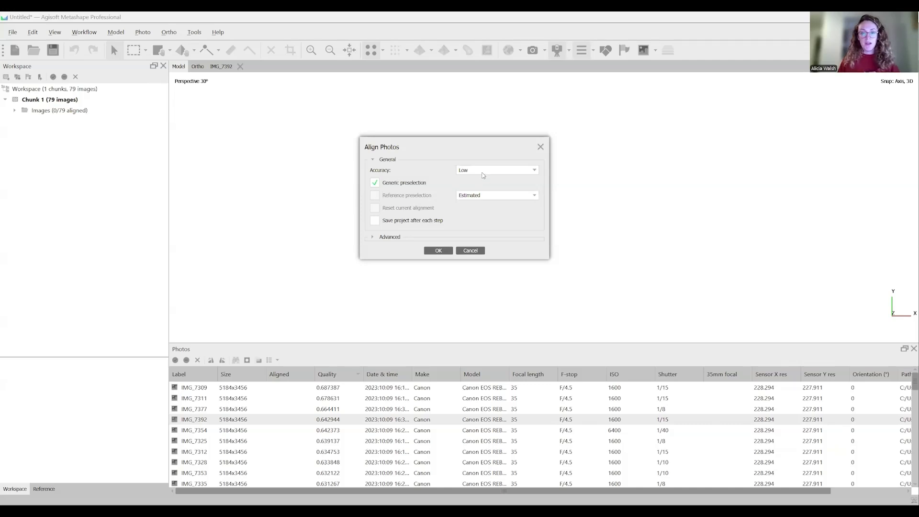
pyautogui.click(484, 171)
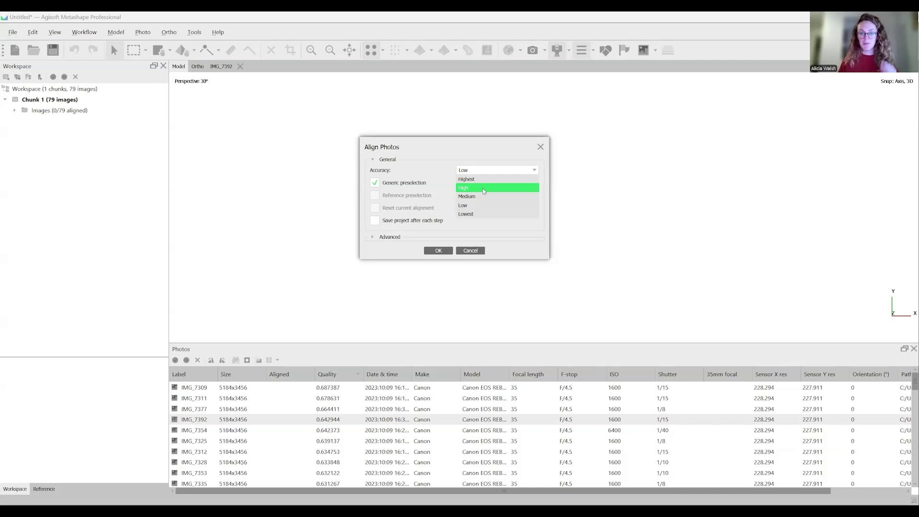
pyautogui.click(484, 188)
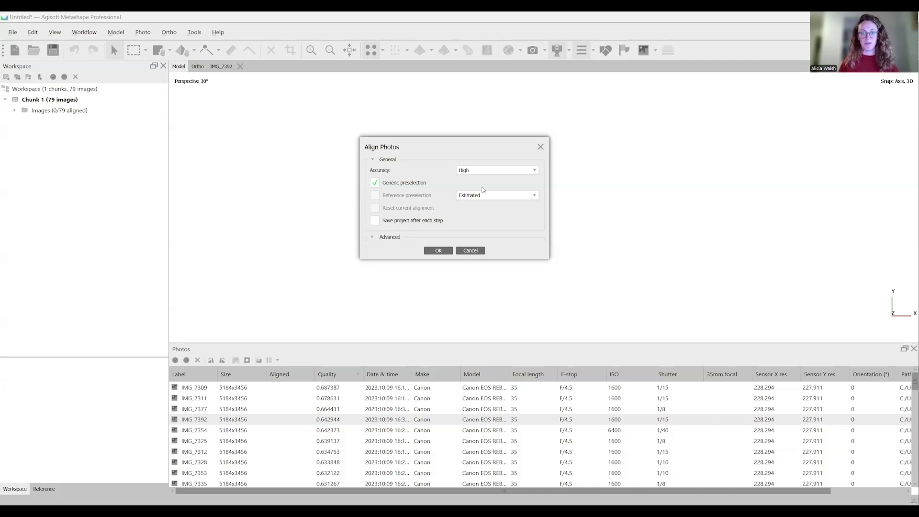
pyautogui.click(399, 237)
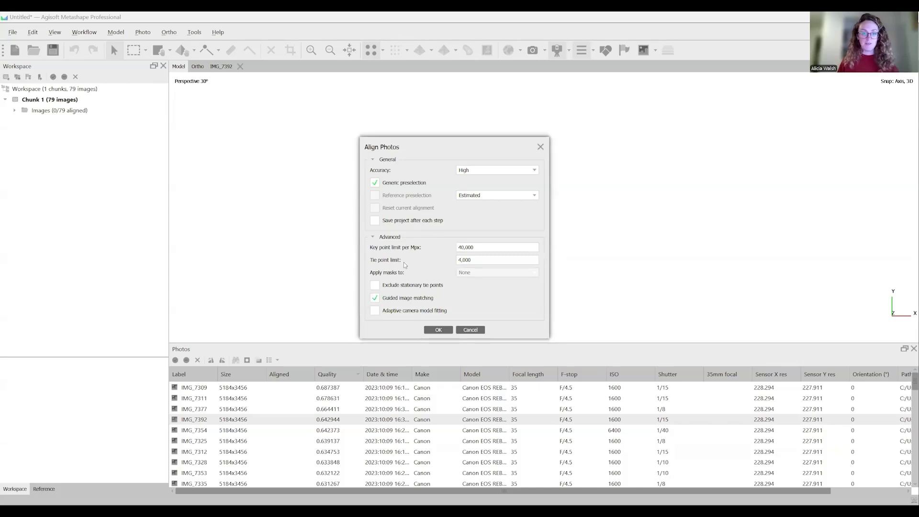
# Align the photos and orbit the resulting tie-point cloud to a frontal view
pyautogui.click(443, 330)
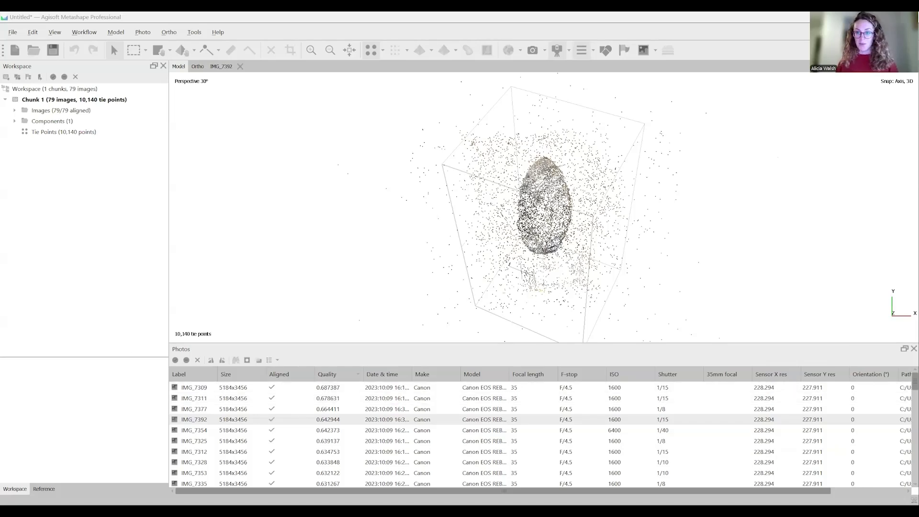
pyautogui.moveTo(551, 201); pyautogui.dragTo(520, 217)
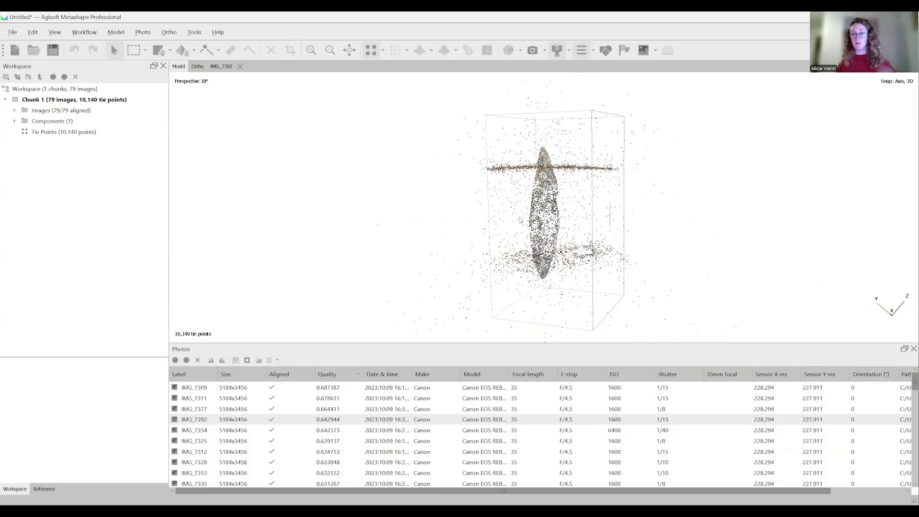
pyautogui.scroll(3, 517, 221)
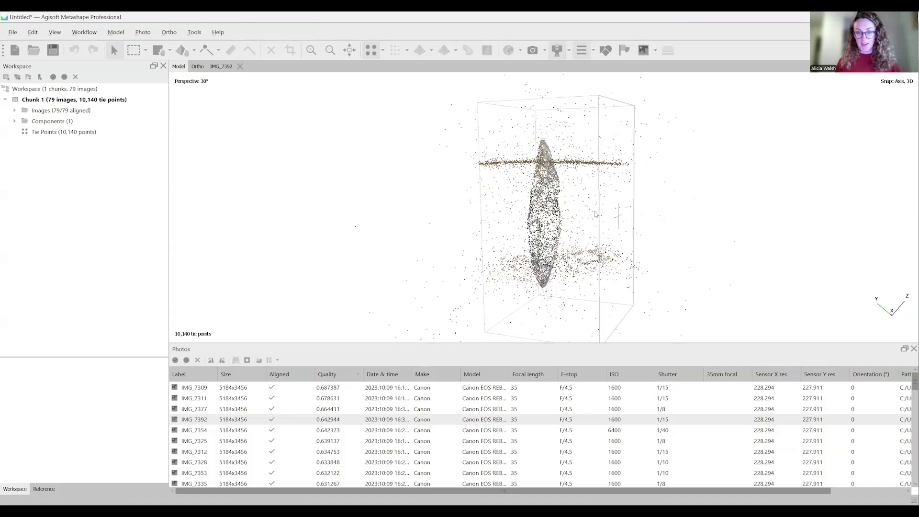
pyautogui.moveTo(569, 213); pyautogui.dragTo(529, 221)
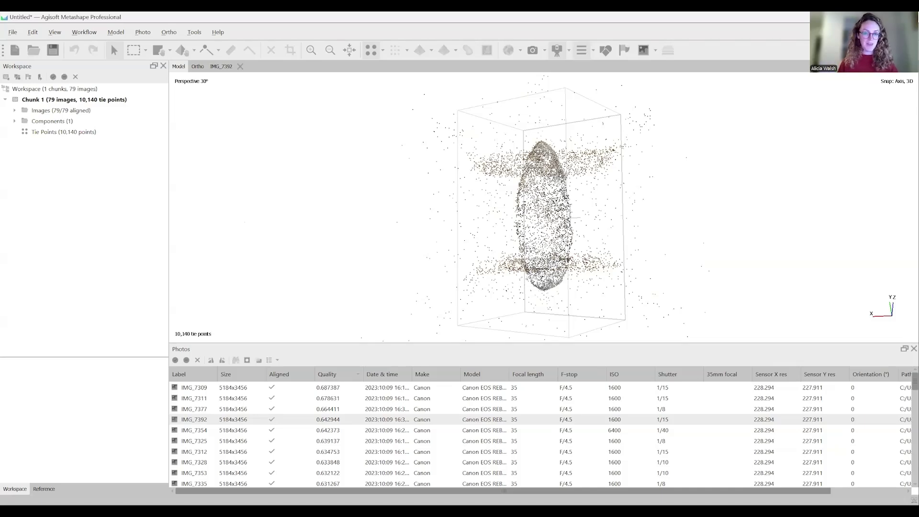
# Inspect the 10,140-point tie cloud from more angles, then bring up the Workflow menu
pyautogui.moveTo(573, 219); pyautogui.dragTo(556, 213)
pyautogui.moveTo(470, 213); pyautogui.dragTo(522, 211)
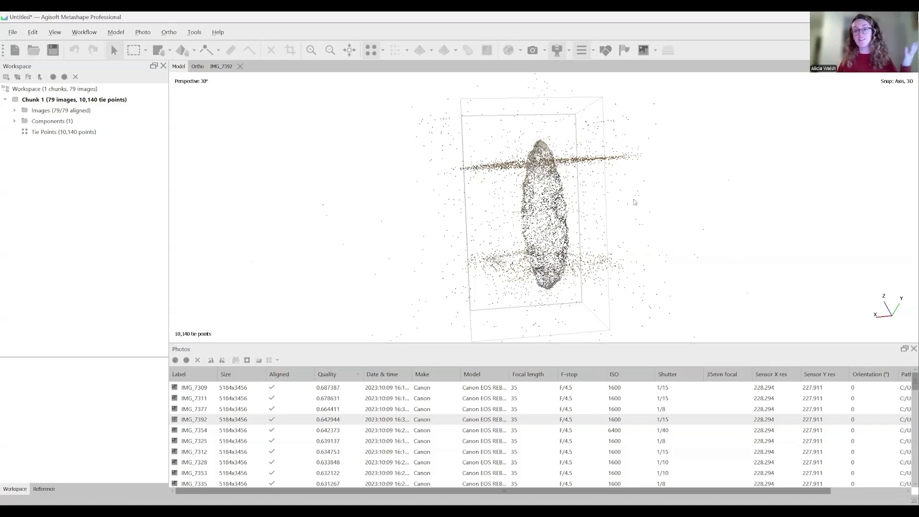
pyautogui.moveTo(601, 199); pyautogui.dragTo(575, 164)
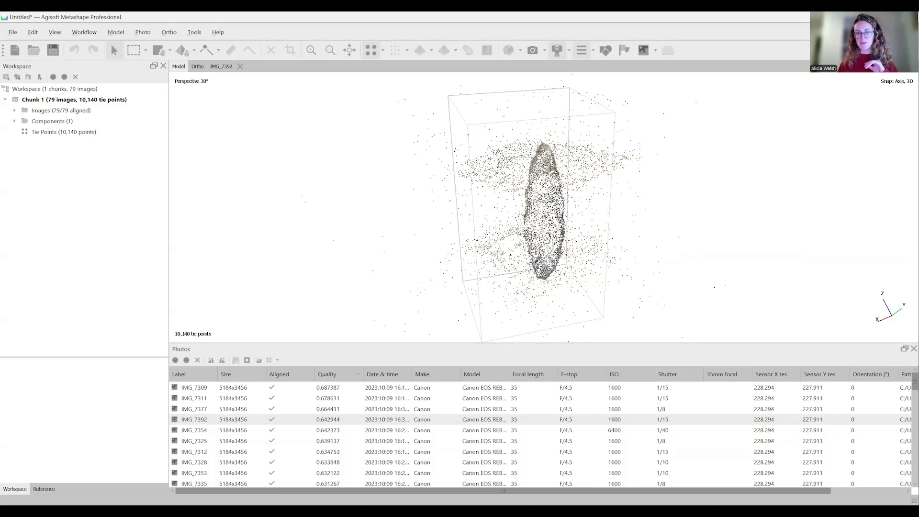
pyautogui.moveTo(513, 192); pyautogui.dragTo(554, 245)
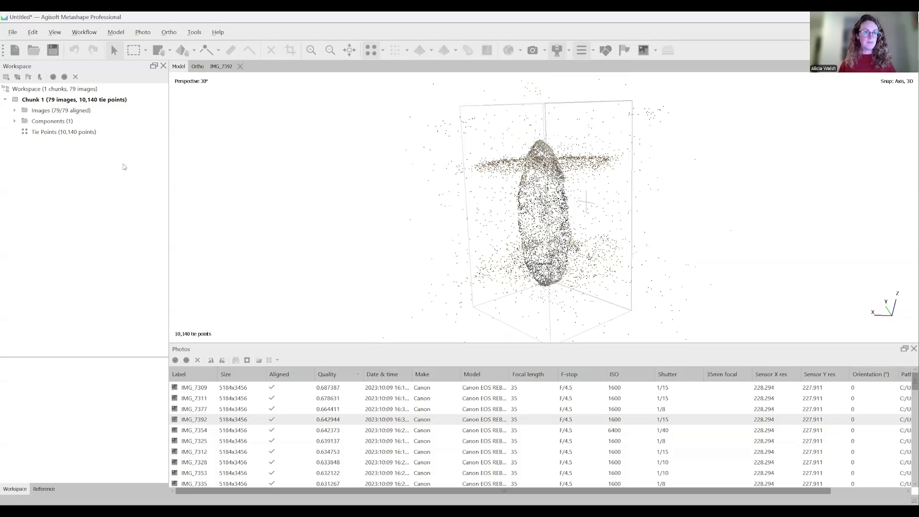
pyautogui.click(85, 32)
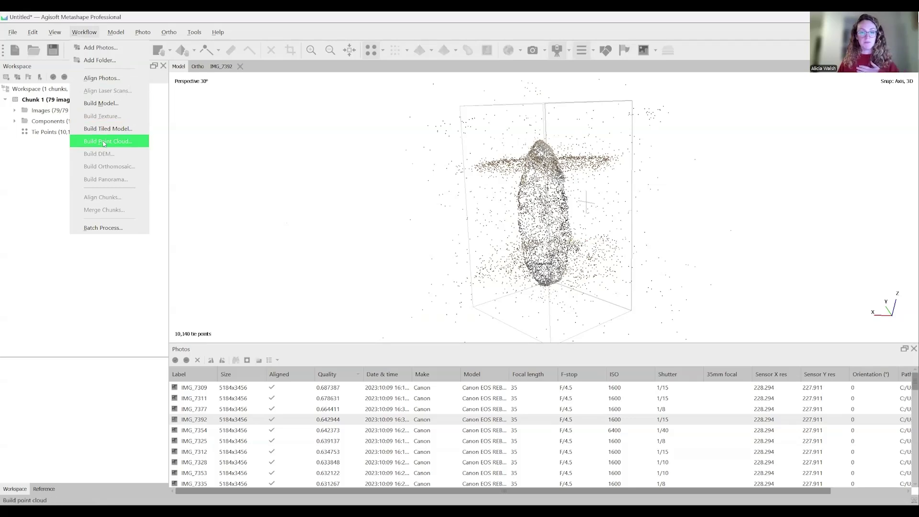
# Build a High quality point cloud with Mild depth filtering, skipping the project save
pyautogui.press('Return')
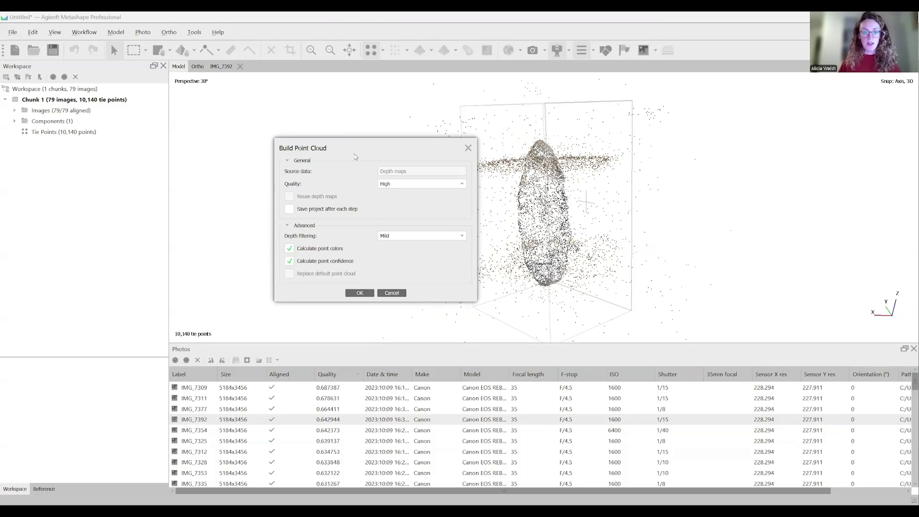
pyautogui.moveTo(354, 155); pyautogui.dragTo(348, 162)
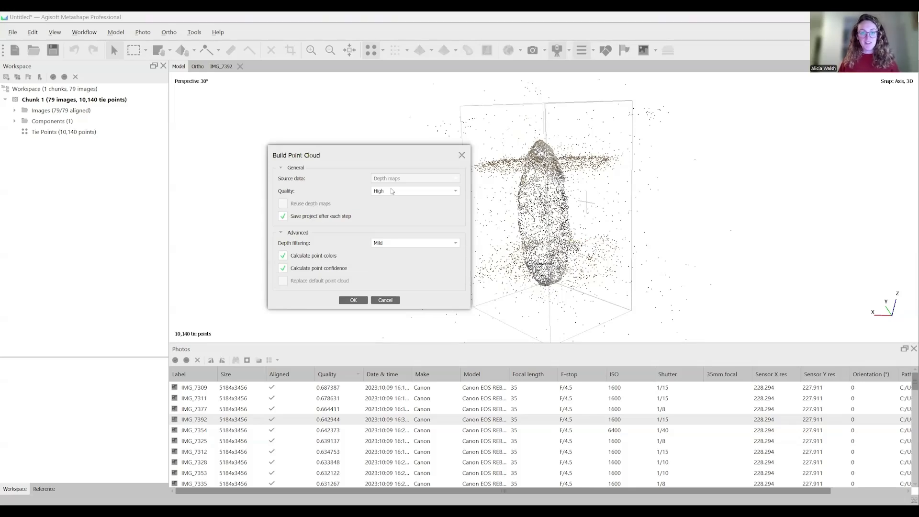
pyautogui.click(402, 246)
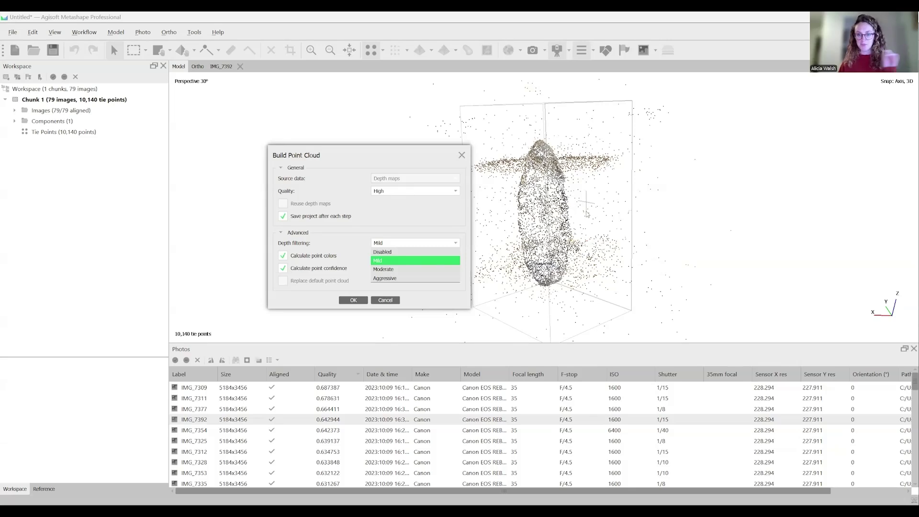
pyautogui.click(432, 277)
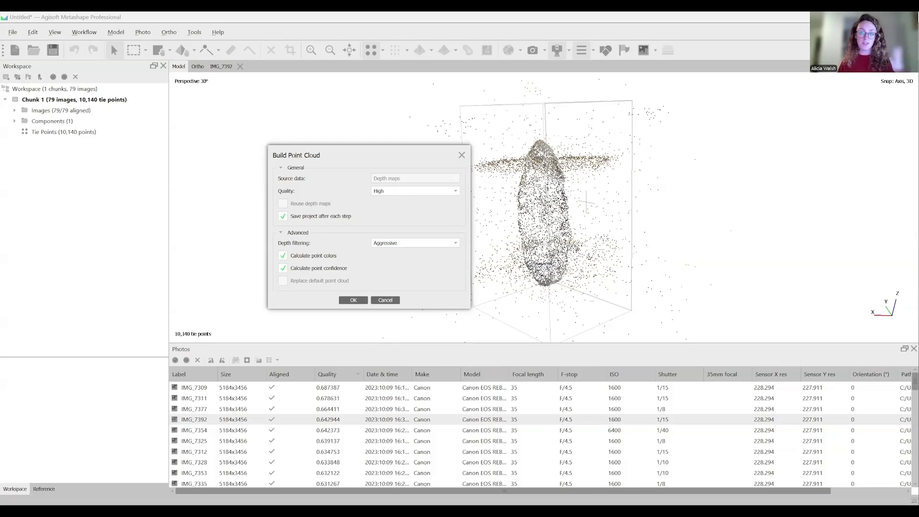
pyautogui.click(407, 243)
pyautogui.click(397, 262)
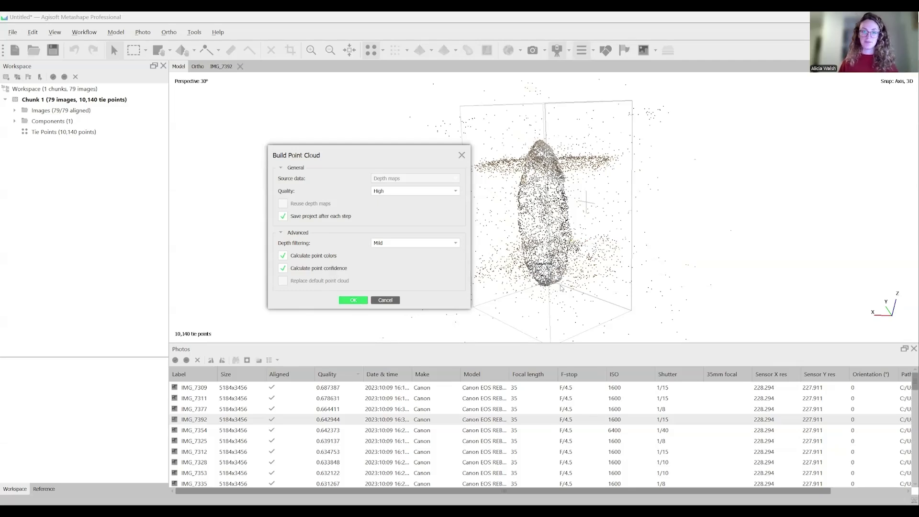
pyautogui.click(355, 301)
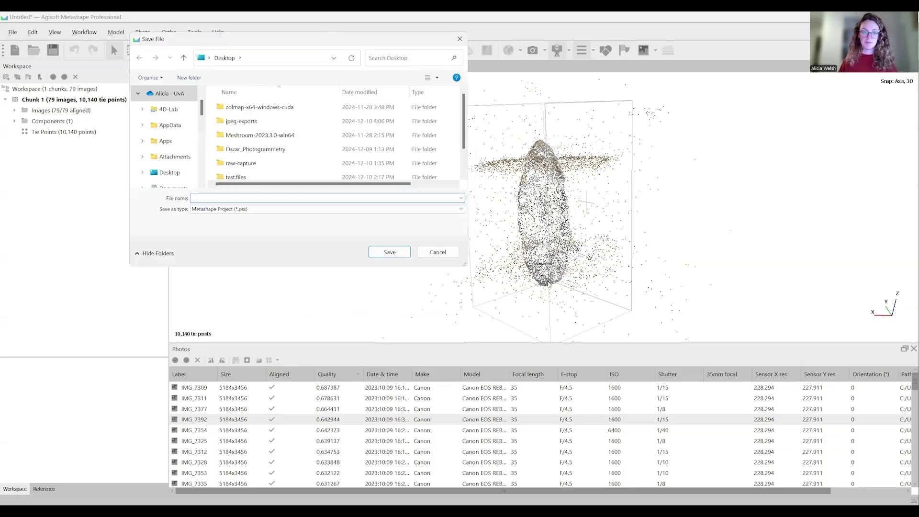
pyautogui.click(438, 252)
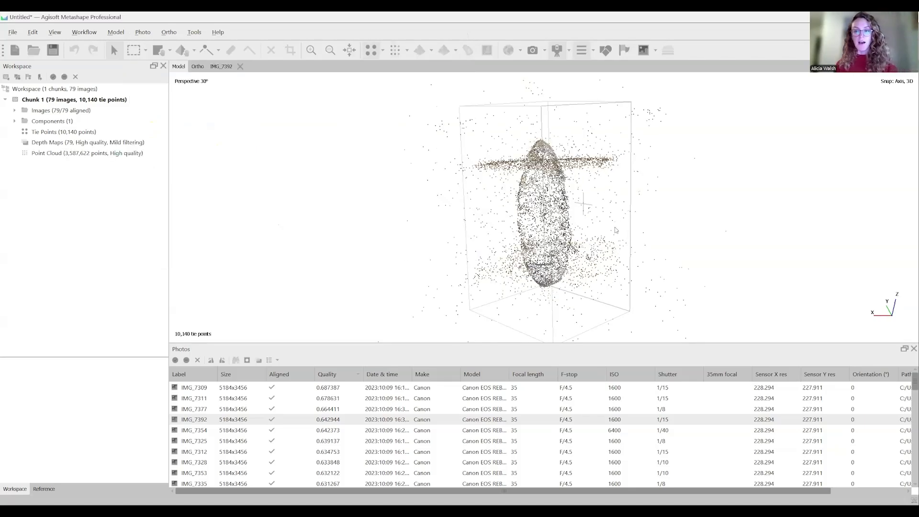
# Display the 3,587,622-point cloud as solid and orbit until the axe stands upright
pyautogui.moveTo(619, 241); pyautogui.dragTo(582, 218)
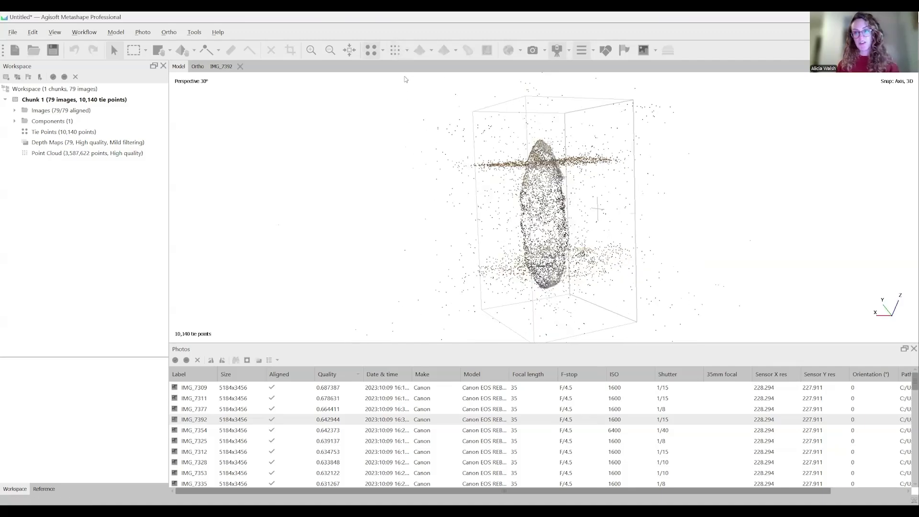
pyautogui.click(395, 49)
pyautogui.scroll(3, 623, 254)
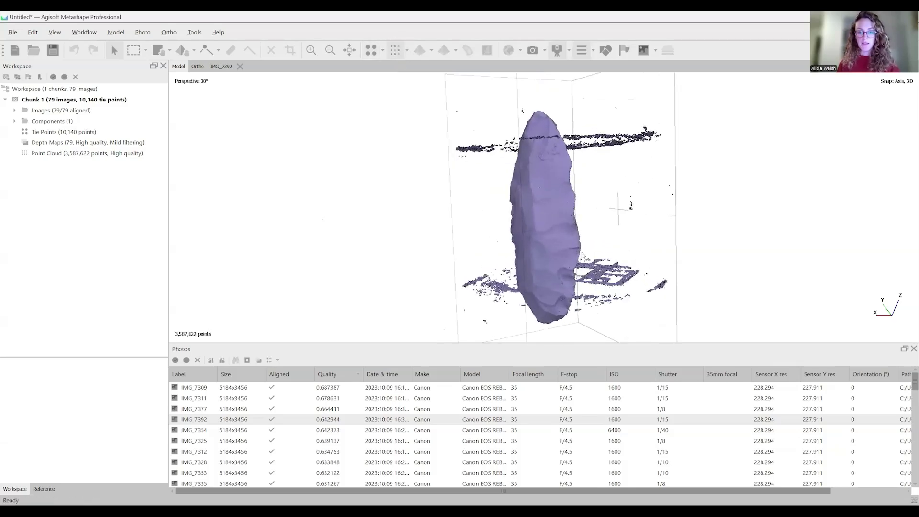
pyautogui.scroll(8, 582, 253)
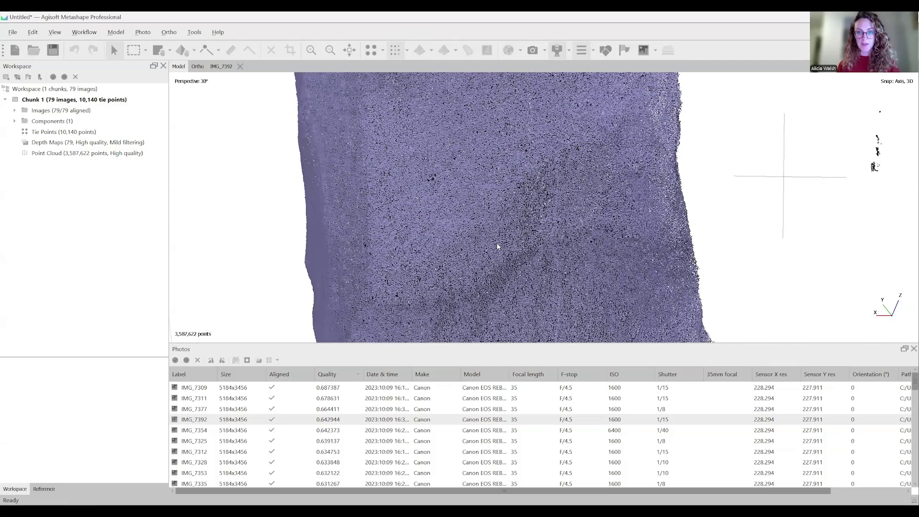
pyautogui.scroll(2, 604, 237)
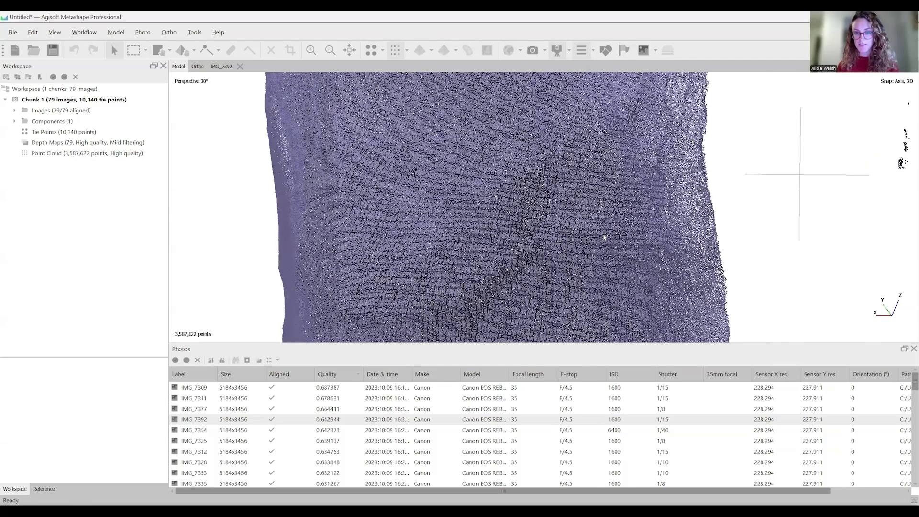
pyautogui.scroll(-8, 604, 234)
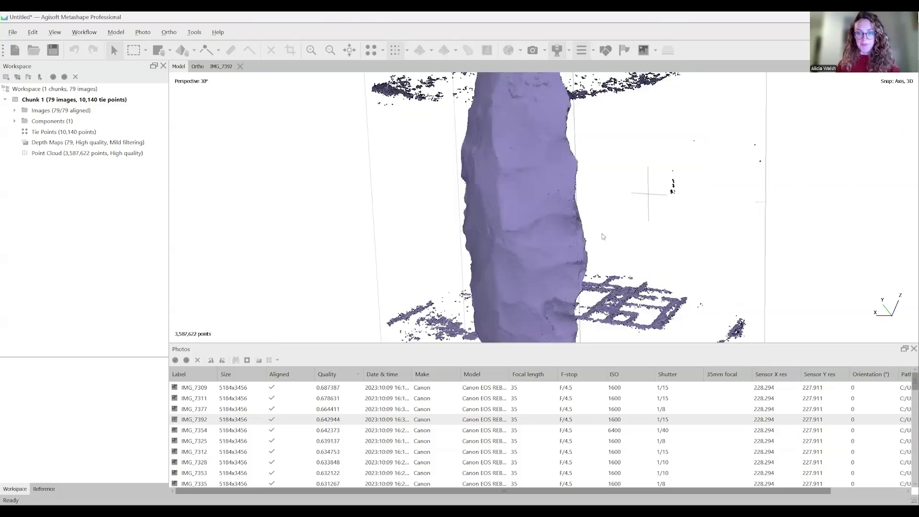
pyautogui.moveTo(605, 234); pyautogui.dragTo(603, 181)
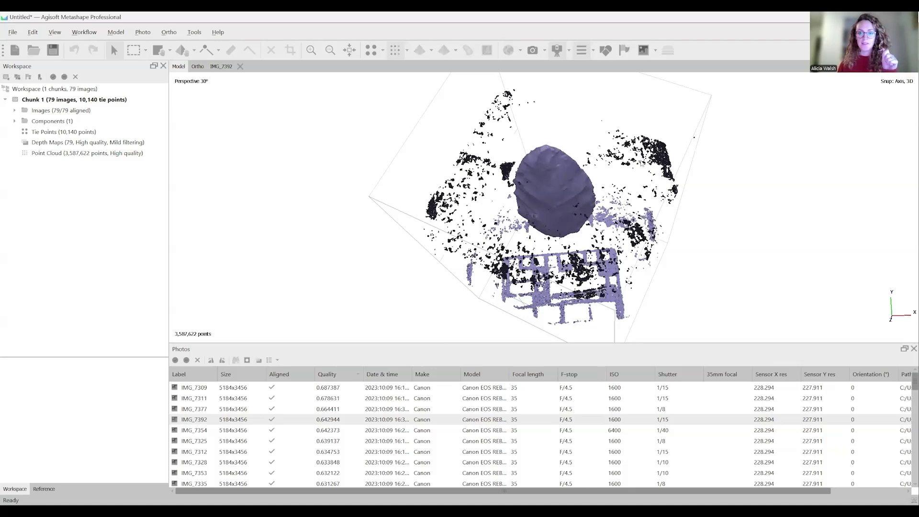
pyautogui.moveTo(652, 182); pyautogui.dragTo(550, 184)
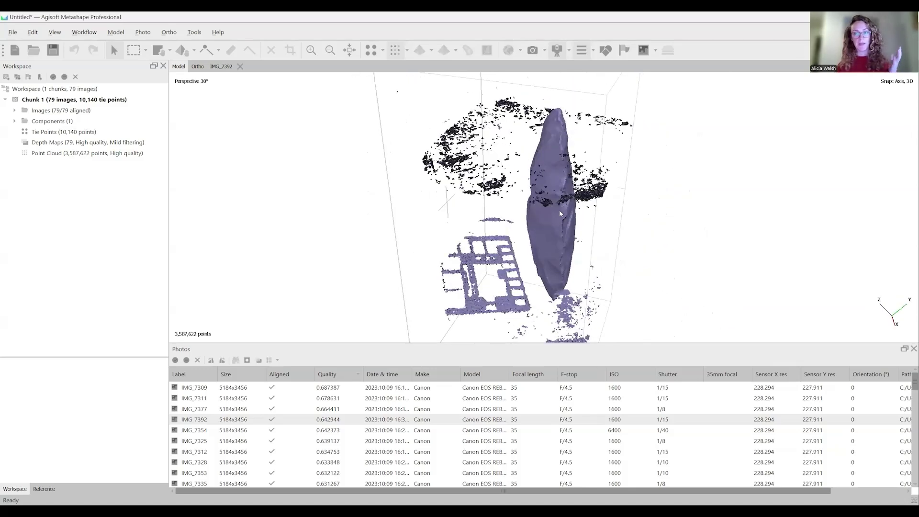
pyautogui.moveTo(554, 249); pyautogui.dragTo(594, 239)
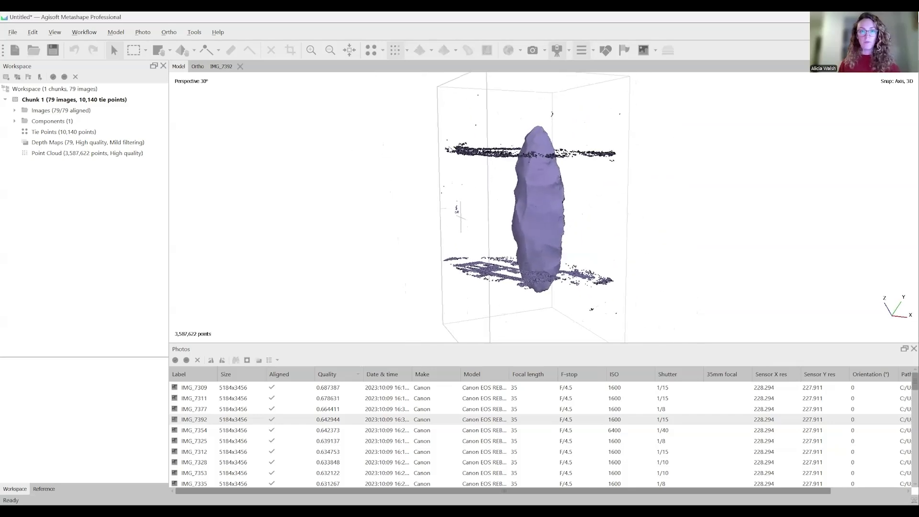
# Free-form select and delete stray points beside the axe's base, leaving 3,357,774 points
pyautogui.click(146, 50)
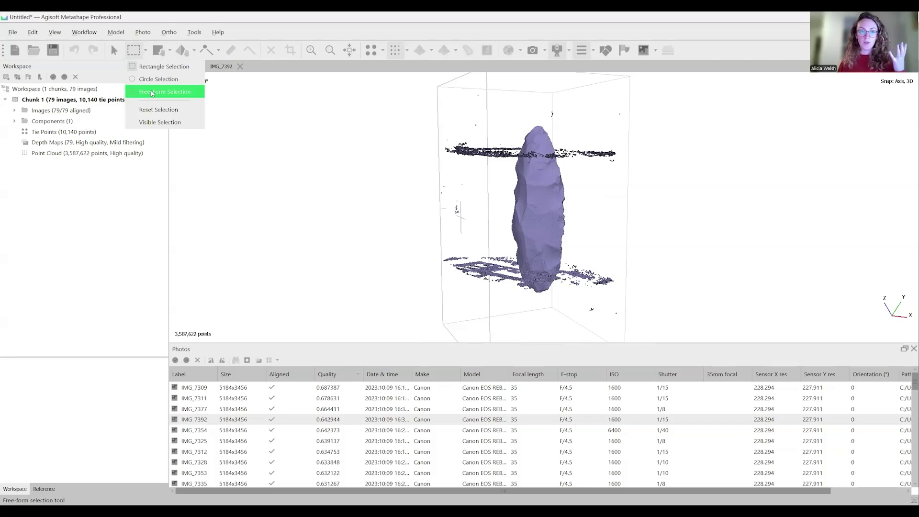
pyautogui.click(154, 94)
pyautogui.scroll(5, 510, 190)
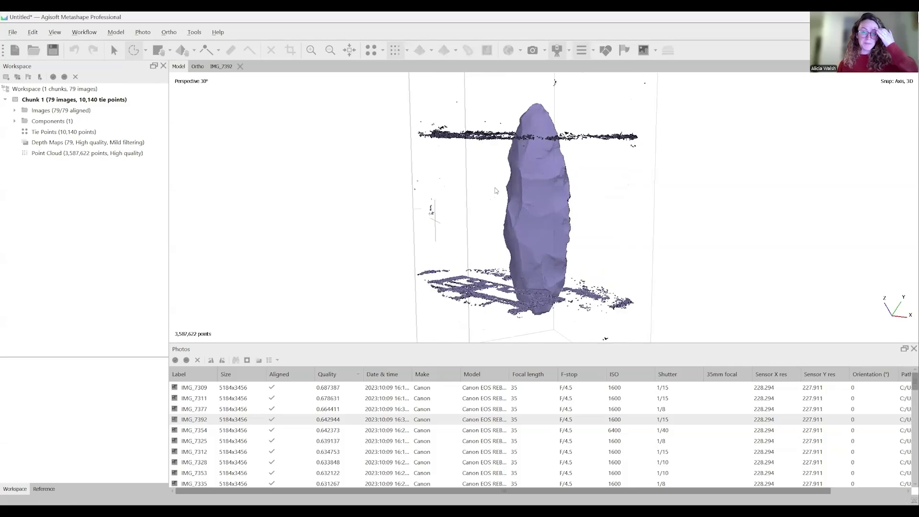
pyautogui.moveTo(454, 187)
pyautogui.mouseDown()
pyautogui.moveTo(469, 220)
pyautogui.moveTo(435, 180)
pyautogui.moveTo(390, 248)
pyautogui.moveTo(579, 326)
pyautogui.moveTo(695, 289)
pyautogui.moveTo(538, 286)
pyautogui.moveTo(474, 245)
pyautogui.moveTo(478, 237)
pyautogui.moveTo(536, 262)
pyautogui.mouseUp()
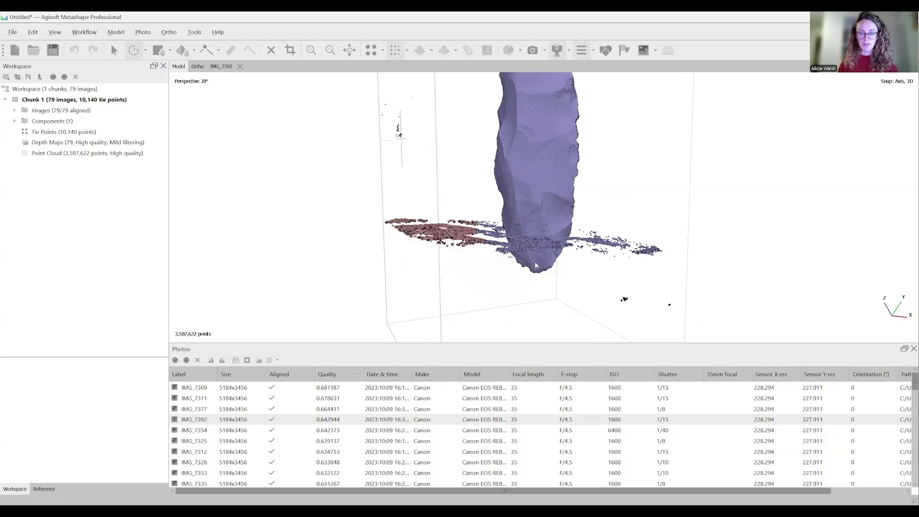
pyautogui.click(272, 51)
pyautogui.click(114, 49)
pyautogui.moveTo(503, 143); pyautogui.dragTo(551, 222)
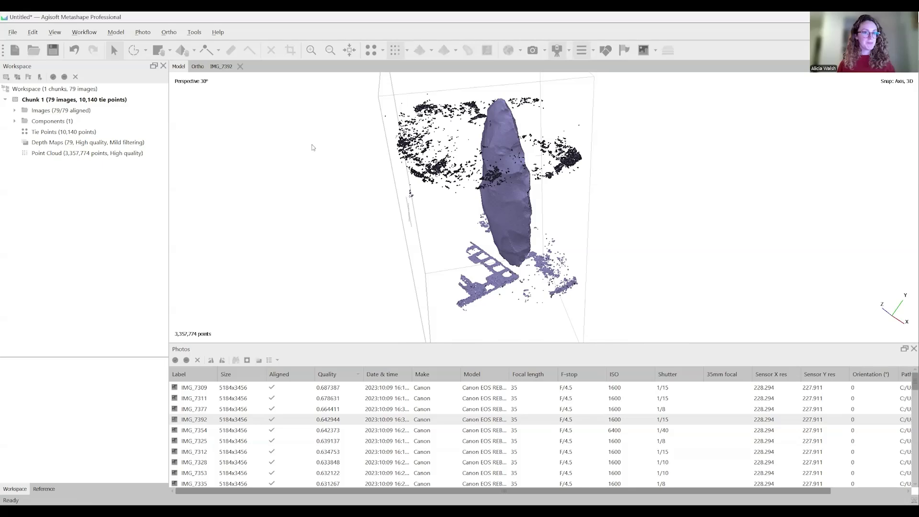
pyautogui.press('KP_1')
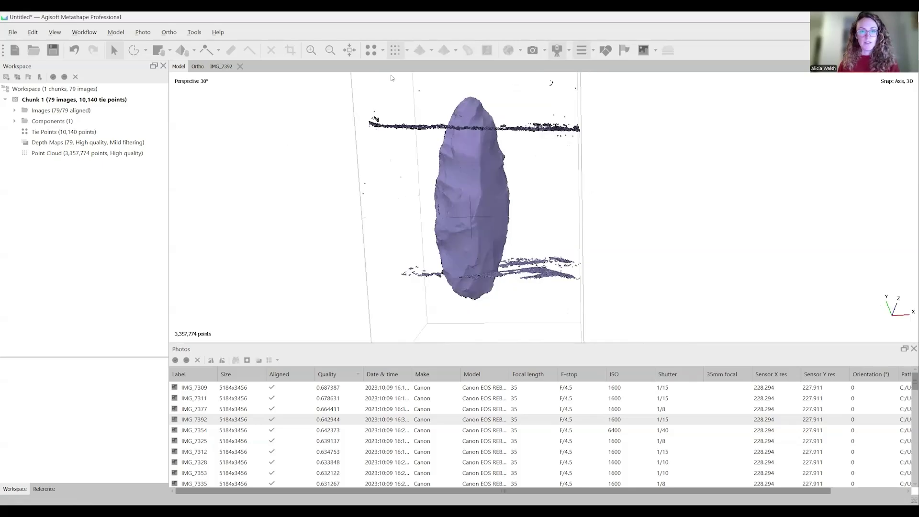
pyautogui.click(408, 50)
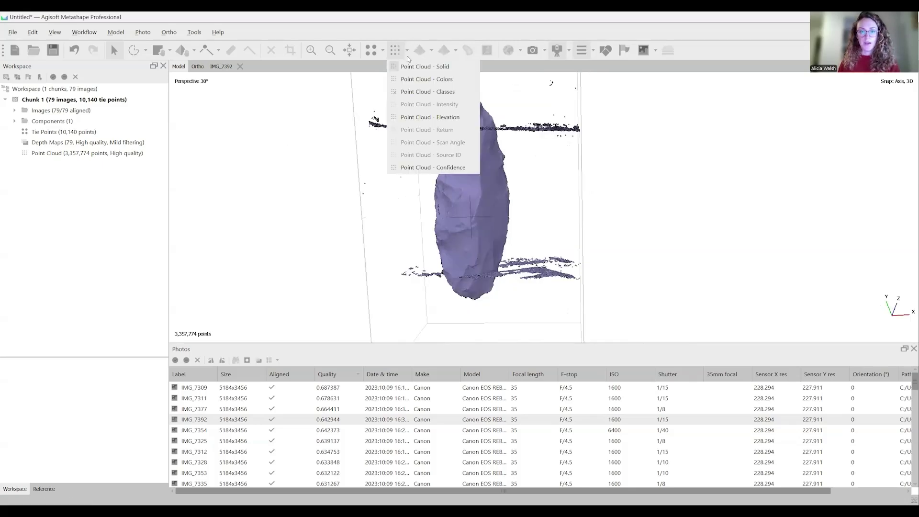
pyautogui.click(427, 168)
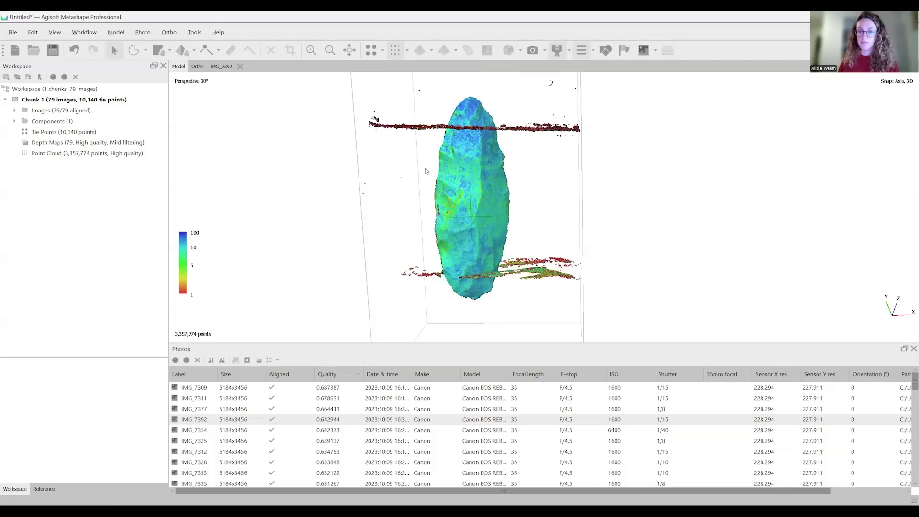
pyautogui.scroll(5, 473, 207)
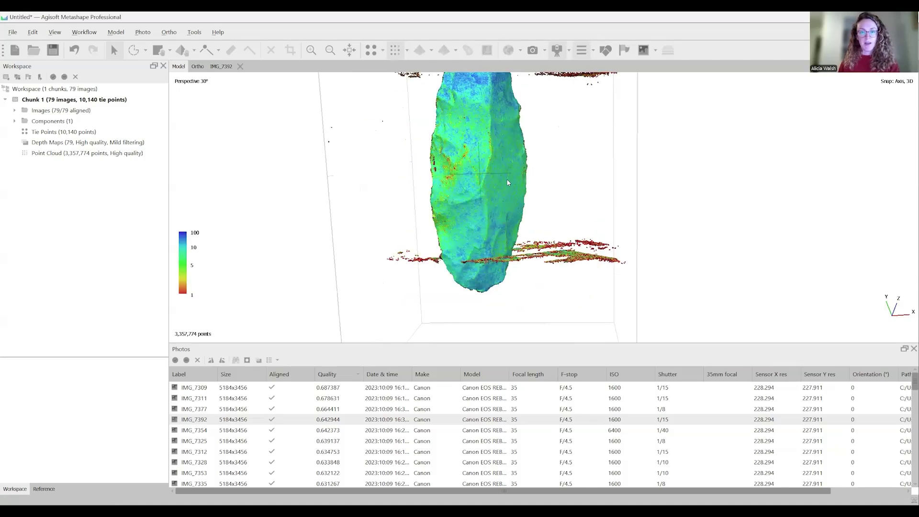
pyautogui.scroll(-5, 508, 191)
pyautogui.moveTo(510, 207); pyautogui.dragTo(286, 292)
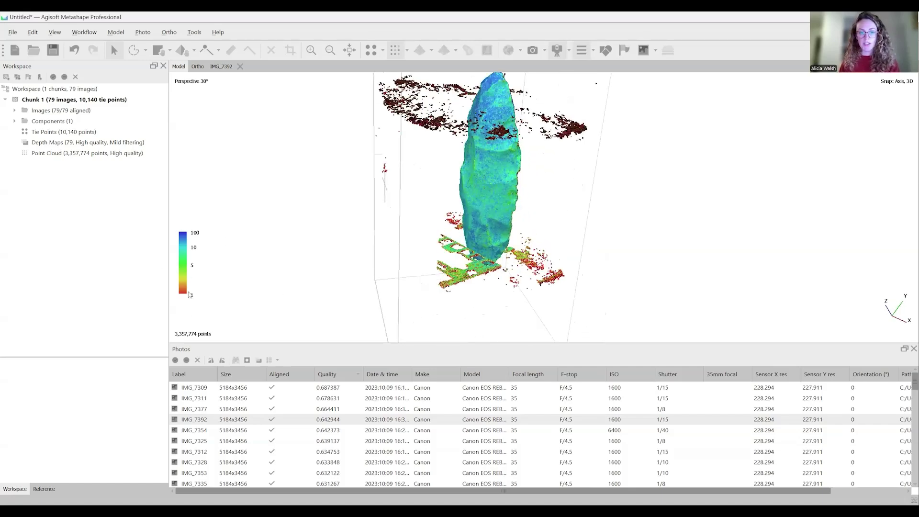
pyautogui.scroll(4, 472, 288)
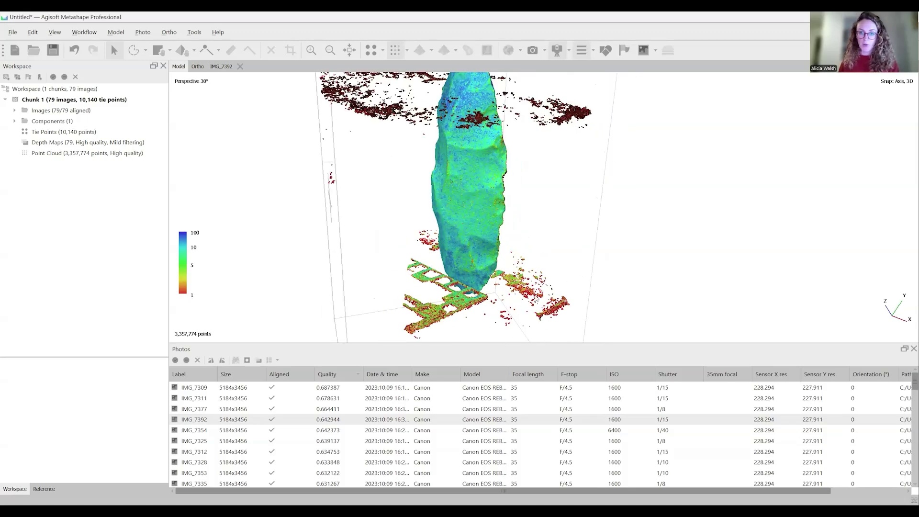
pyautogui.moveTo(523, 268); pyautogui.dragTo(575, 184)
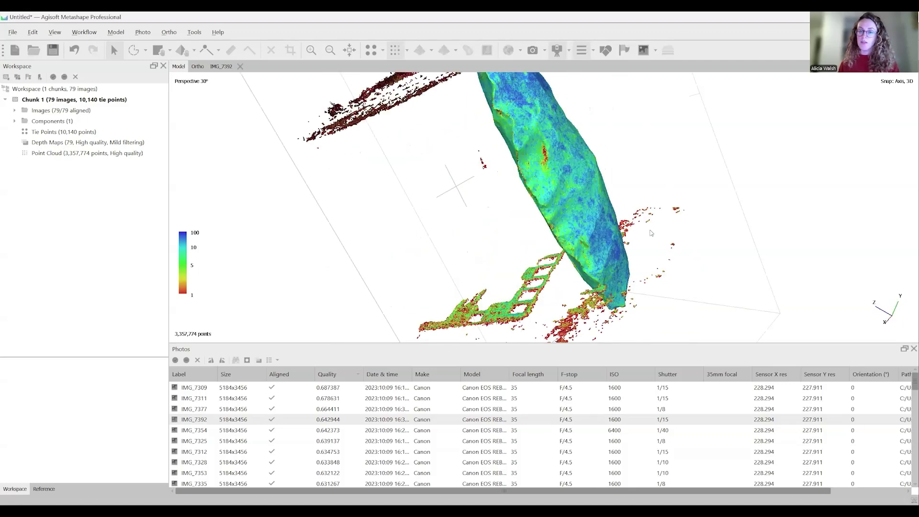
pyautogui.moveTo(638, 256); pyautogui.dragTo(544, 193)
pyautogui.moveTo(518, 228); pyautogui.dragTo(545, 192)
pyautogui.scroll(2, 502, 197)
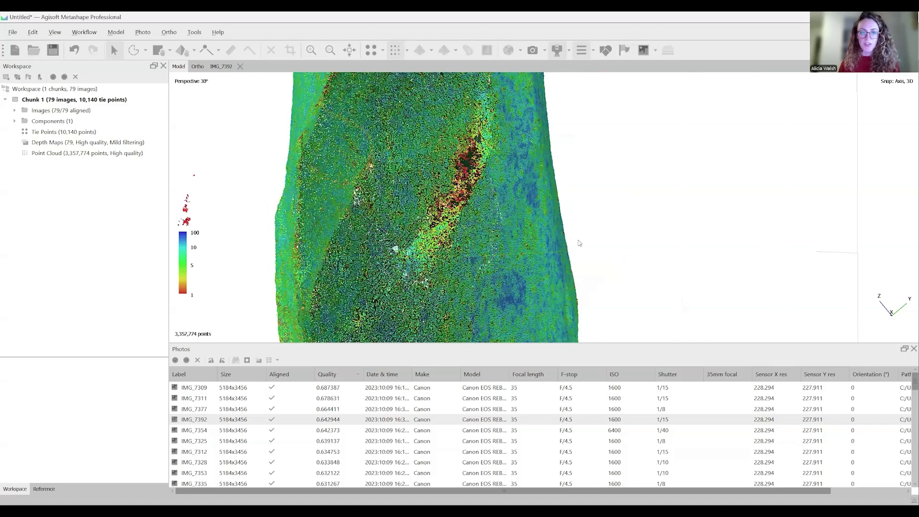
pyautogui.moveTo(595, 226); pyautogui.dragTo(558, 241)
pyautogui.moveTo(533, 155); pyautogui.dragTo(532, 134)
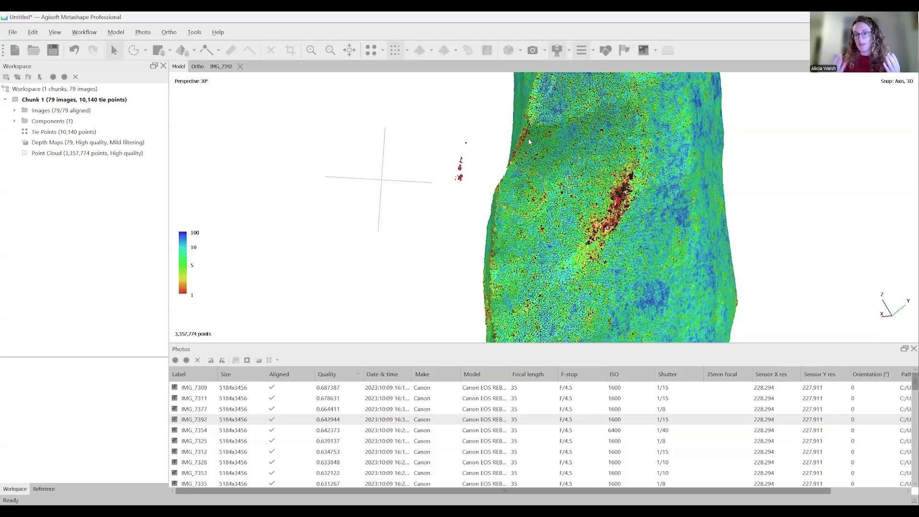
pyautogui.moveTo(626, 232); pyautogui.dragTo(596, 228)
pyautogui.moveTo(618, 201); pyautogui.dragTo(669, 205, button='right')
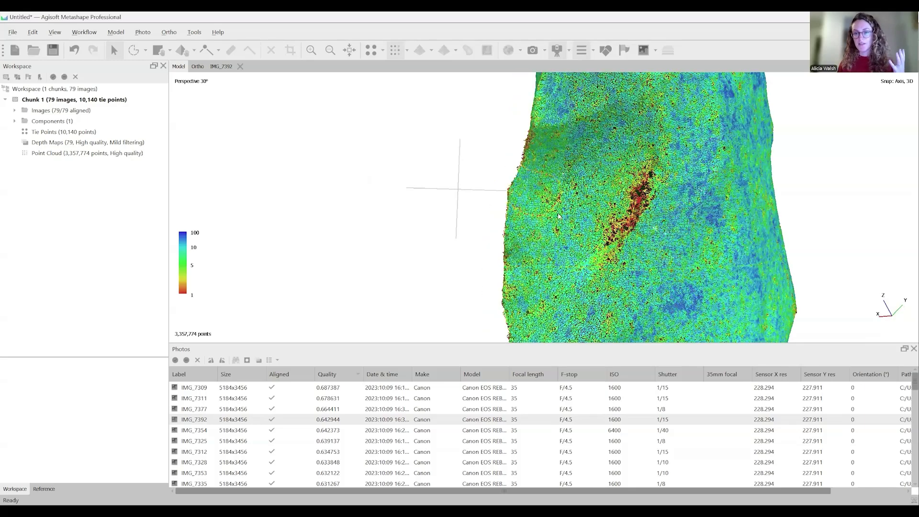
pyautogui.moveTo(462, 195); pyautogui.dragTo(483, 202)
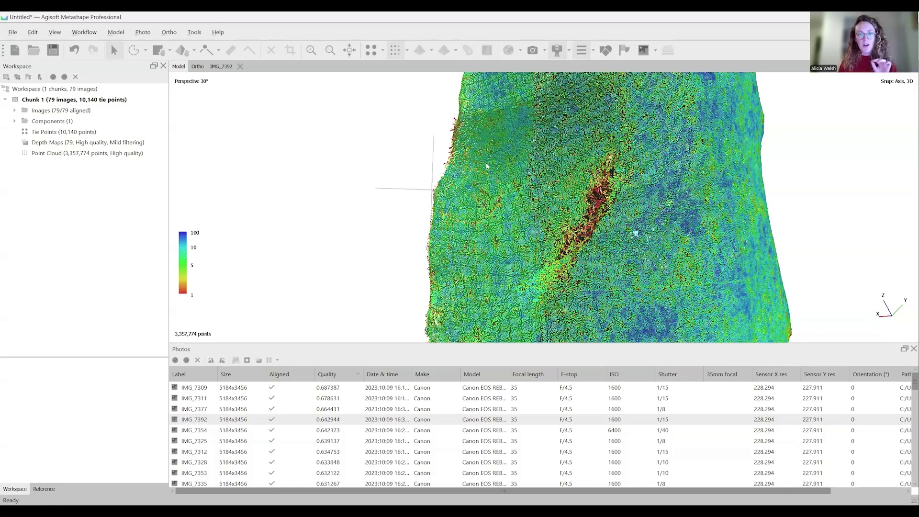
pyautogui.moveTo(490, 188); pyautogui.dragTo(520, 165)
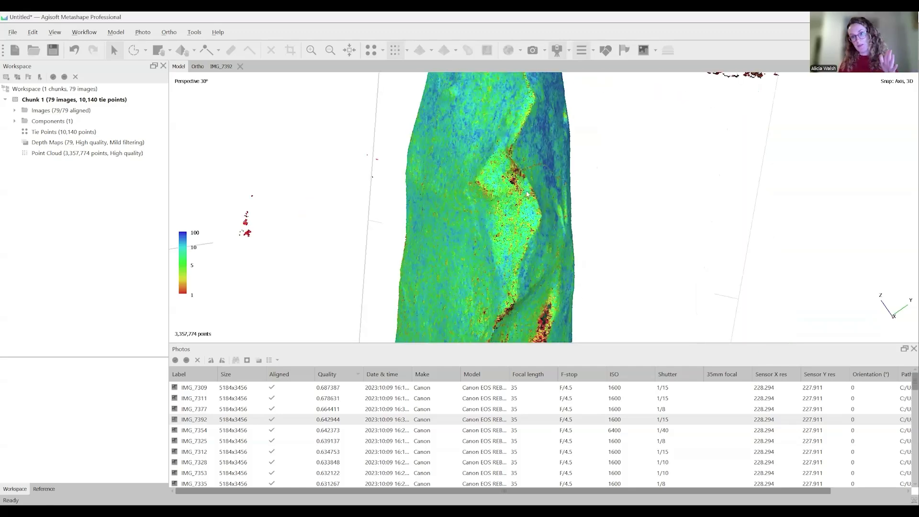
pyautogui.moveTo(580, 256); pyautogui.dragTo(684, 222)
pyautogui.press('0')
pyautogui.moveTo(661, 261); pyautogui.dragTo(474, 219)
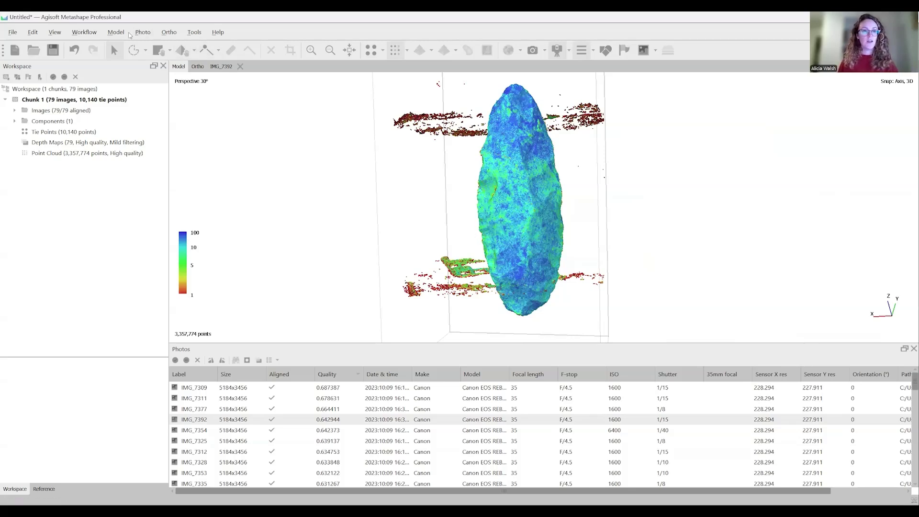
# Filter the point cloud by confidence to show only points with confidence 0–1
pyautogui.click(194, 32)
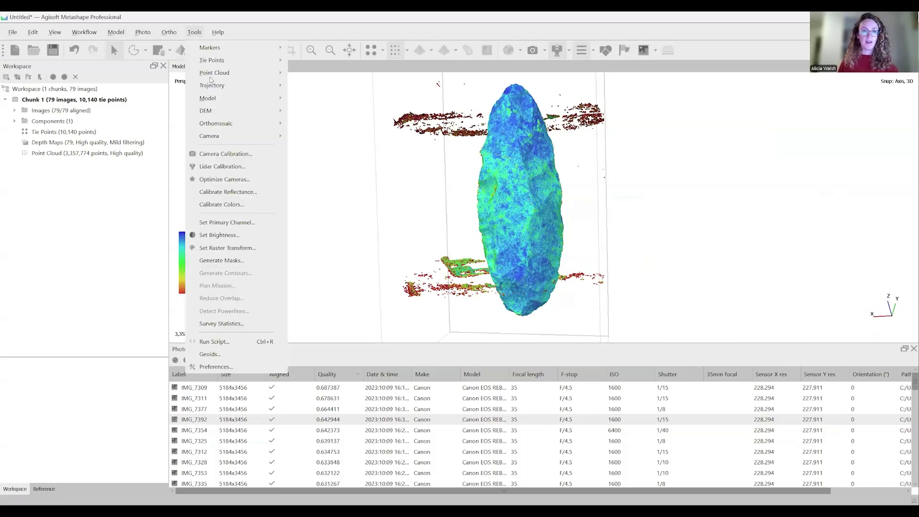
pyautogui.moveTo(213, 78)
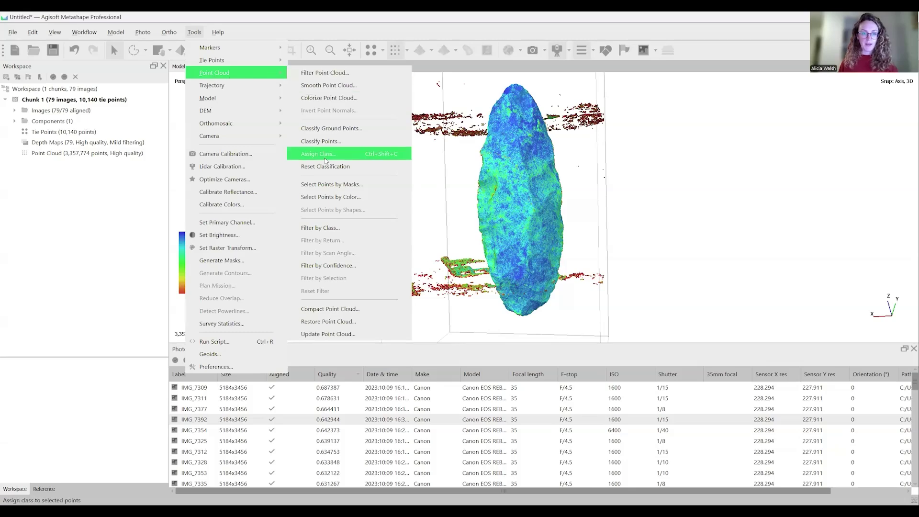
pyautogui.click(330, 266)
pyautogui.moveTo(400, 236); pyautogui.dragTo(326, 181)
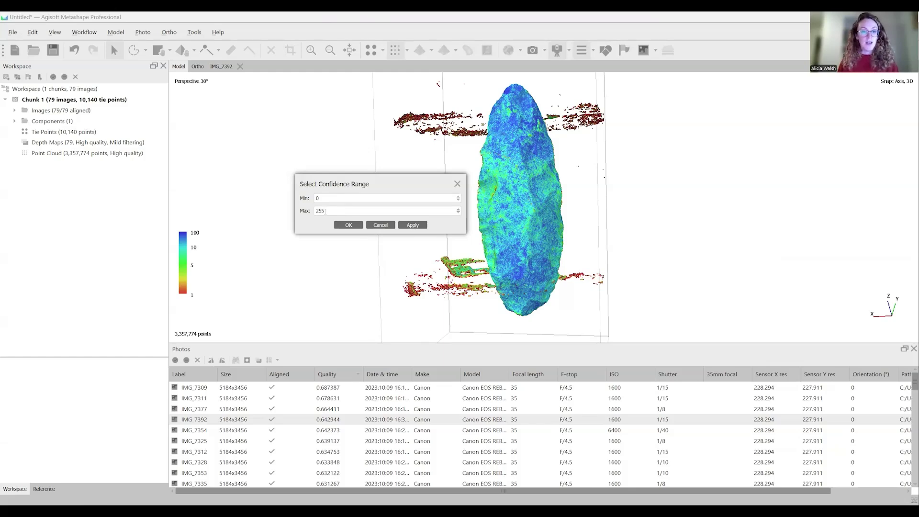
pyautogui.moveTo(325, 211); pyautogui.dragTo(315, 210)
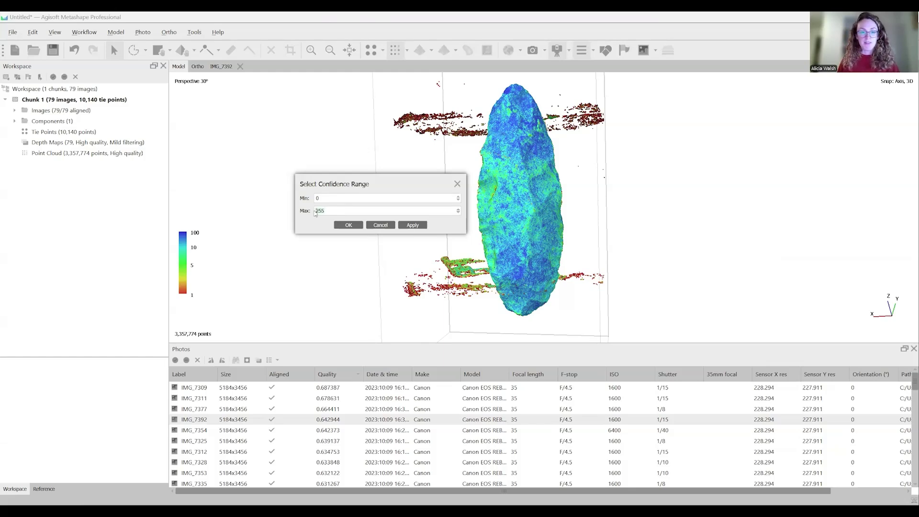
pyautogui.write('1')
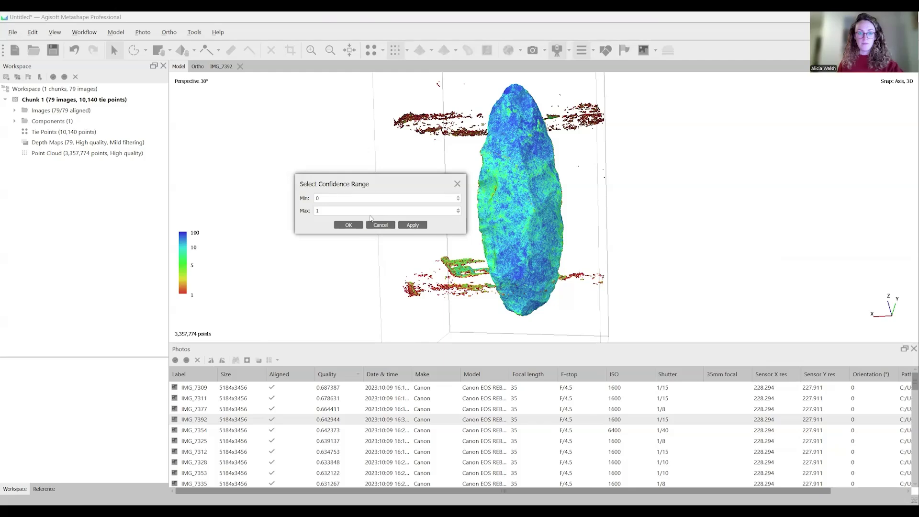
pyautogui.click(410, 227)
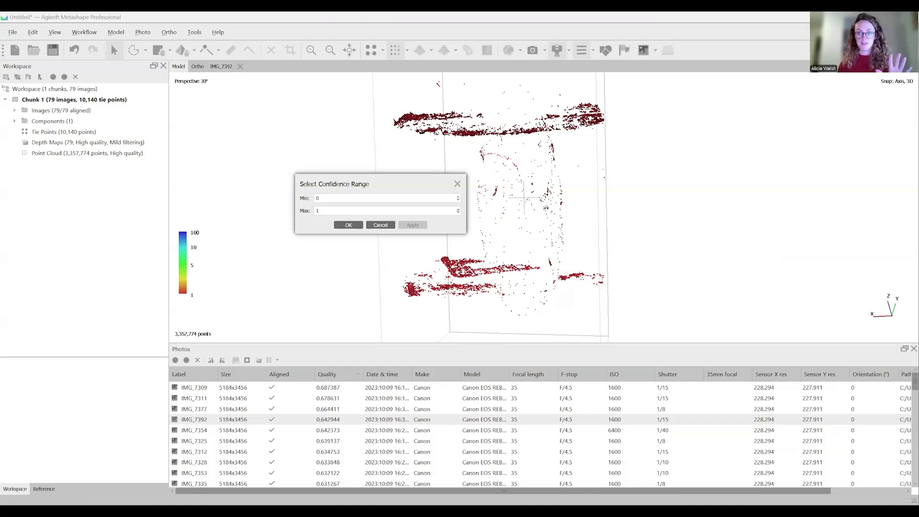
pyautogui.click(348, 226)
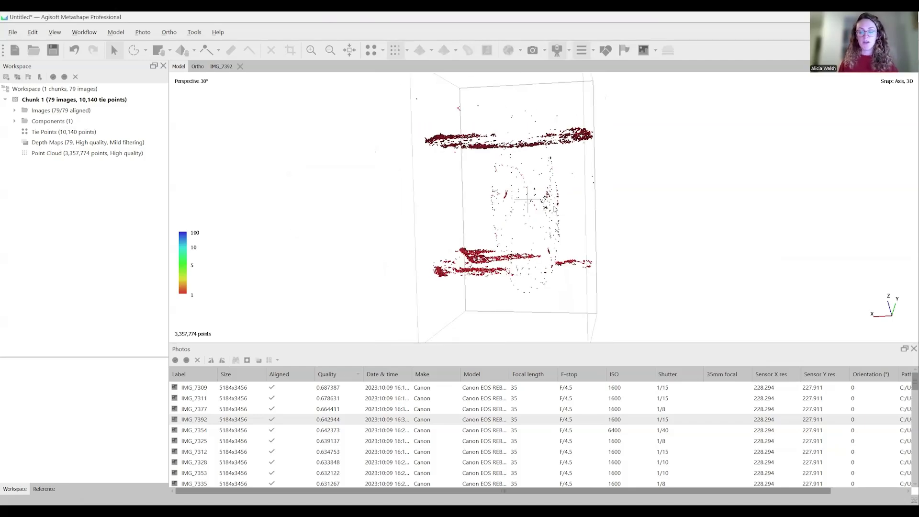
# Circle-select and delete all low-confidence points, leaving 3,046,357 points
pyautogui.moveTo(495, 207); pyautogui.dragTo(535, 202)
pyautogui.click(133, 50)
pyautogui.moveTo(606, 288); pyautogui.dragTo(394, 113)
pyautogui.click(271, 49)
pyautogui.click(114, 49)
pyautogui.moveTo(486, 170); pyautogui.dragTo(478, 181)
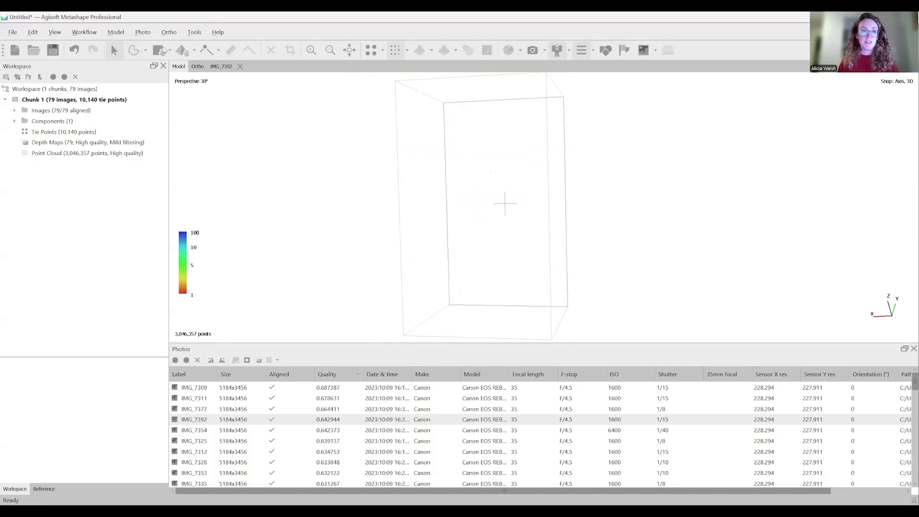
# Reset Filter by Confidence to the full range, Min 0 and Max 255
pyautogui.click(194, 32)
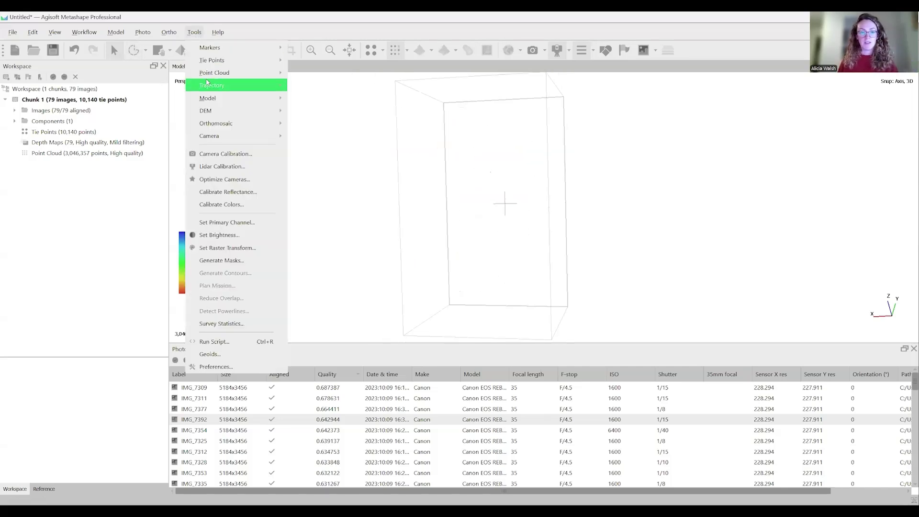
pyautogui.moveTo(240, 73)
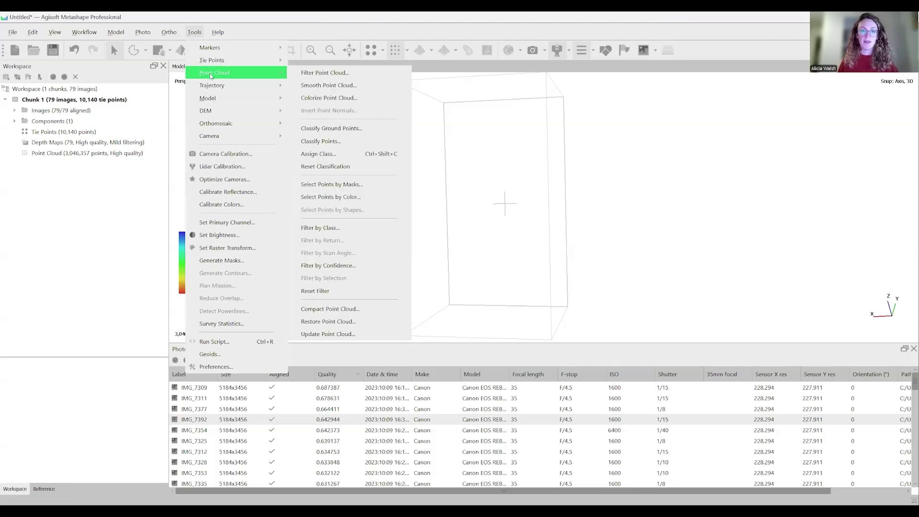
pyautogui.click(335, 266)
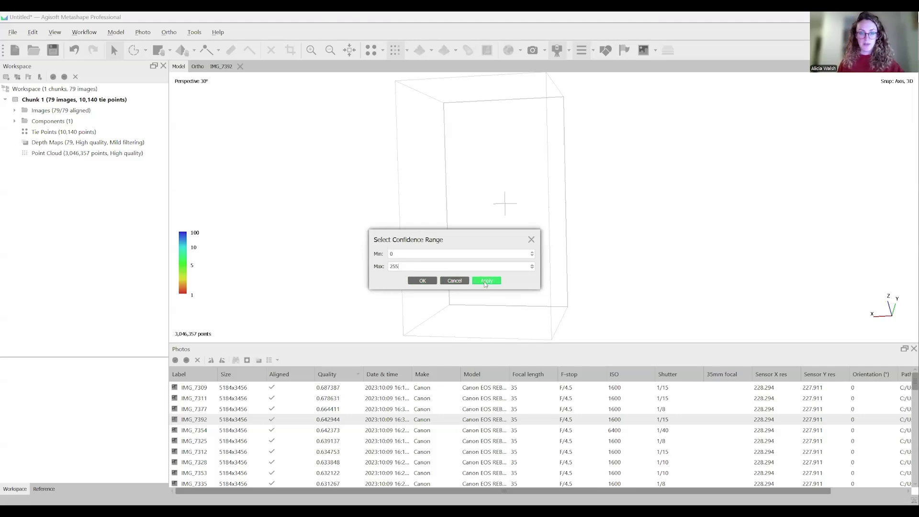
pyautogui.click(486, 281)
pyautogui.click(422, 281)
# Orbit and zoom around the 3,046,357-point cloud to inspect the stray bands around the axe
pyautogui.moveTo(423, 278); pyautogui.dragTo(498, 314)
pyautogui.press('0')
pyautogui.scroll(3, 499, 314)
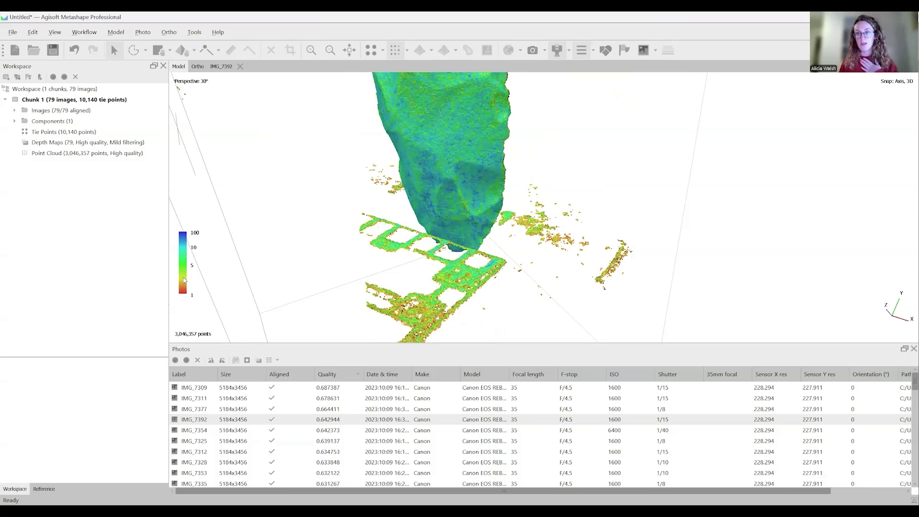
pyautogui.moveTo(363, 248); pyautogui.dragTo(542, 189)
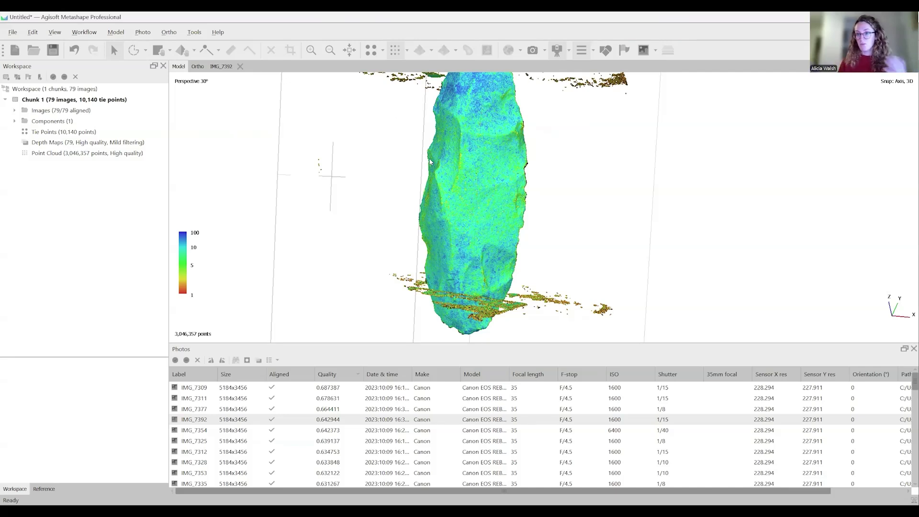
pyautogui.scroll(-4, 430, 162)
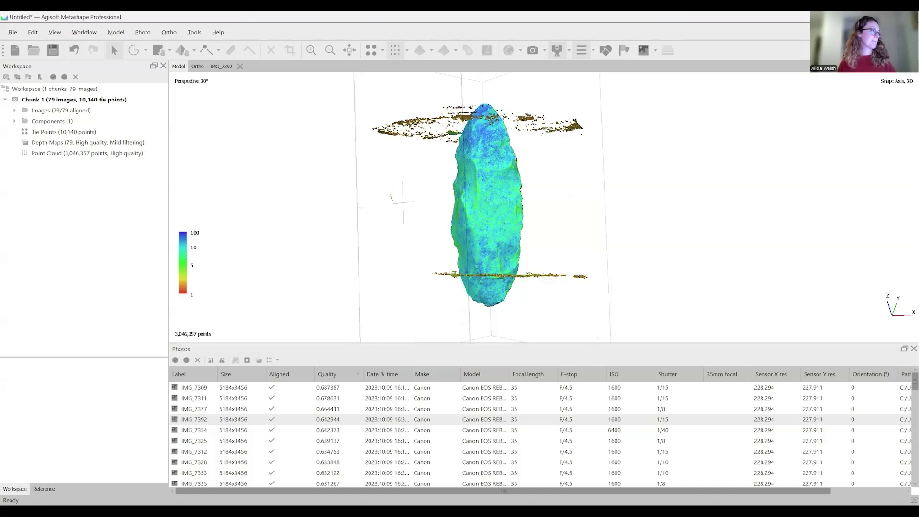
pyautogui.moveTo(482, 247); pyautogui.dragTo(506, 214)
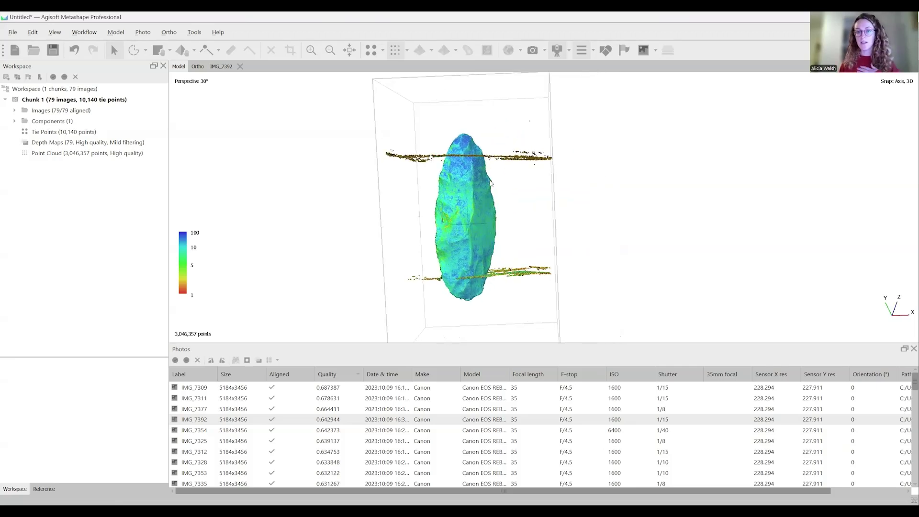
pyautogui.moveTo(464, 154); pyautogui.dragTo(473, 149)
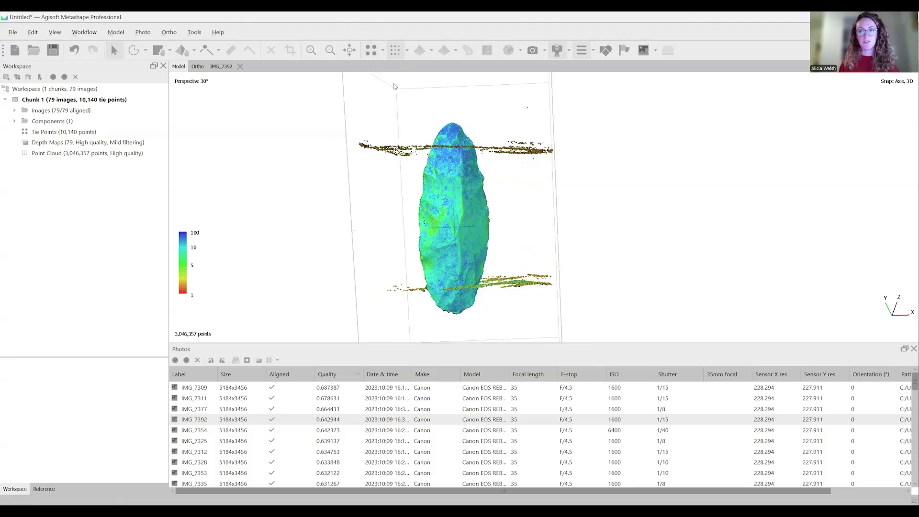
# Switch the point cloud to solid colour, then to its true photo colours
pyautogui.click(407, 49)
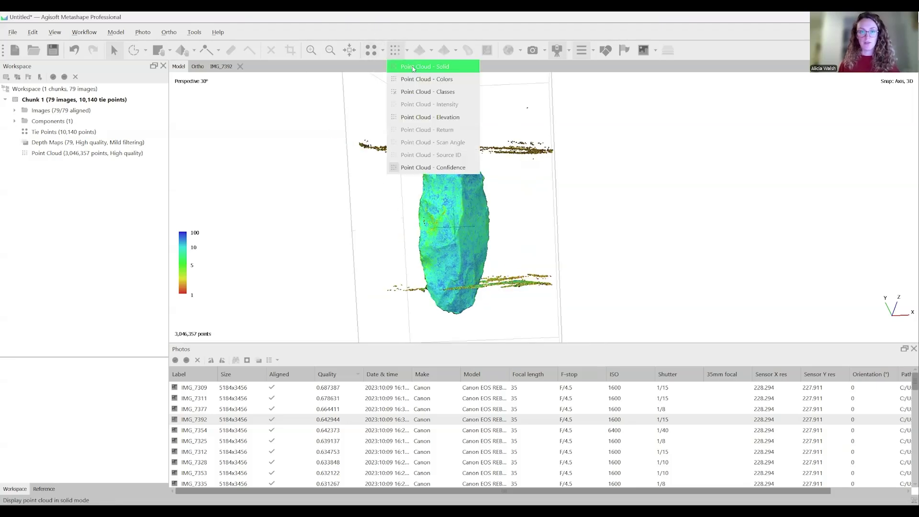
pyautogui.click(414, 68)
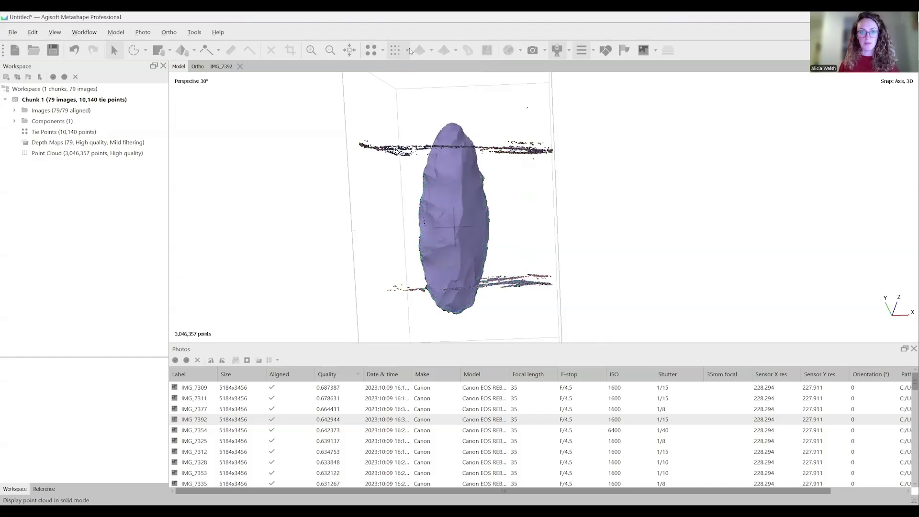
pyautogui.click(408, 49)
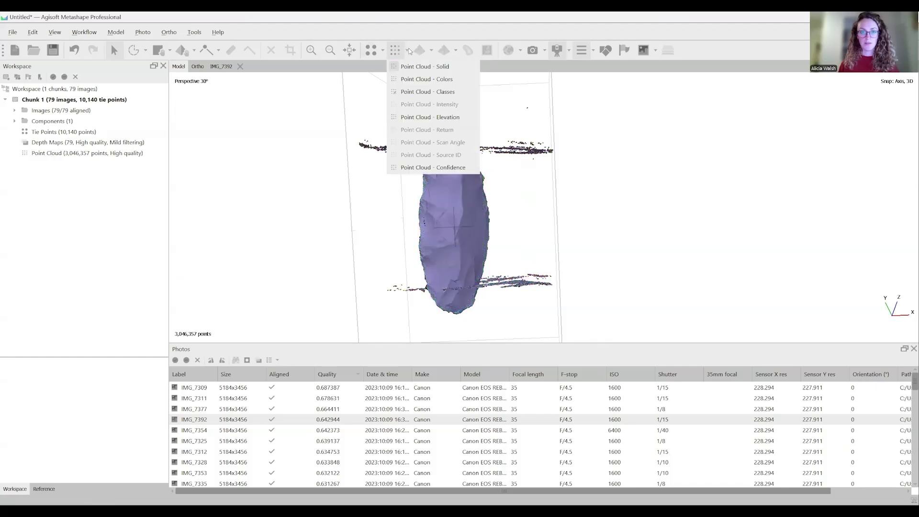
pyautogui.click(414, 80)
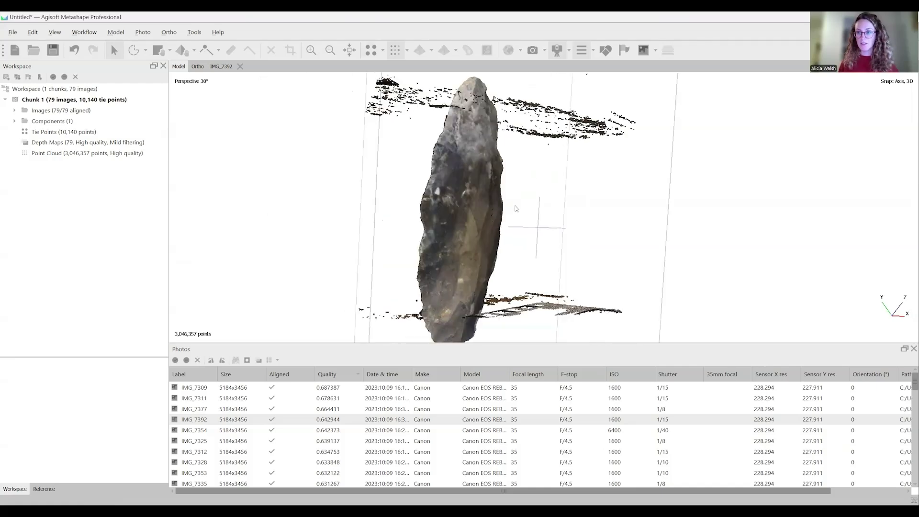
# Orbit the grey flint axe, then snap back to an upright front view
pyautogui.moveTo(521, 209); pyautogui.dragTo(463, 217)
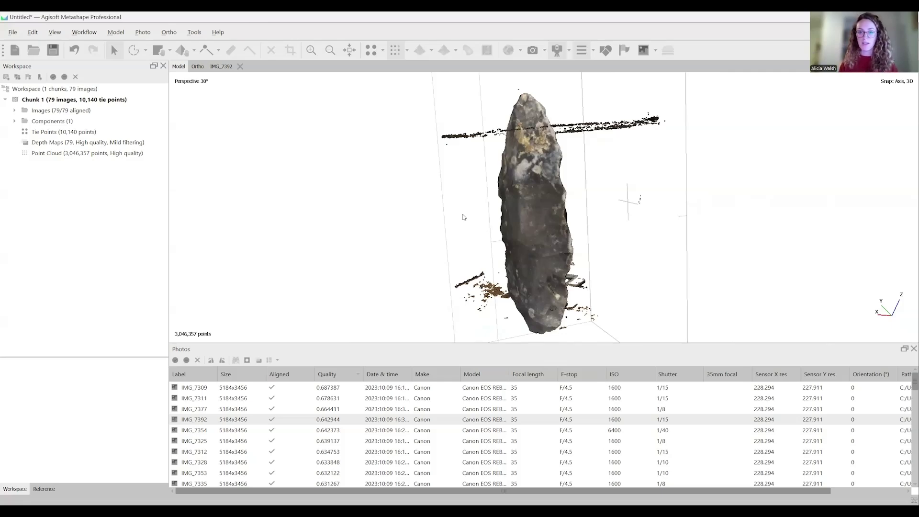
pyautogui.moveTo(592, 221); pyautogui.dragTo(592, 245)
pyautogui.press('0')
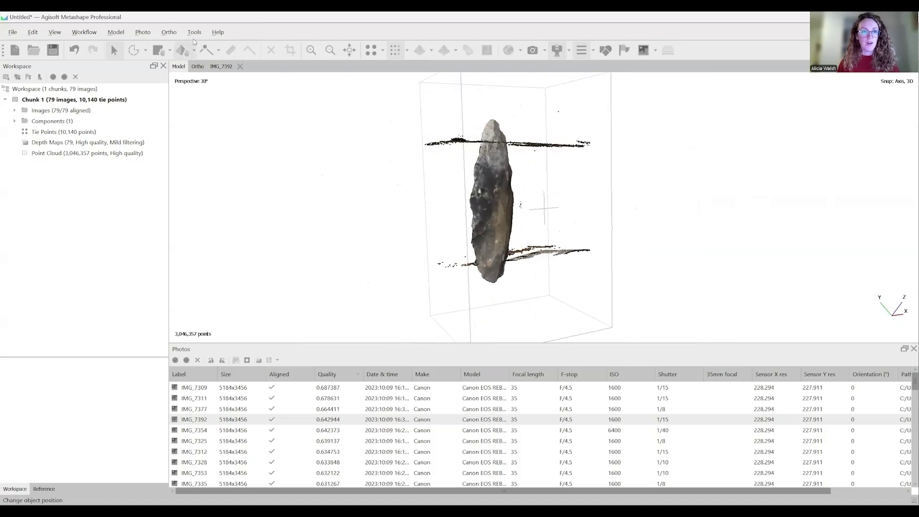
pyautogui.click(194, 32)
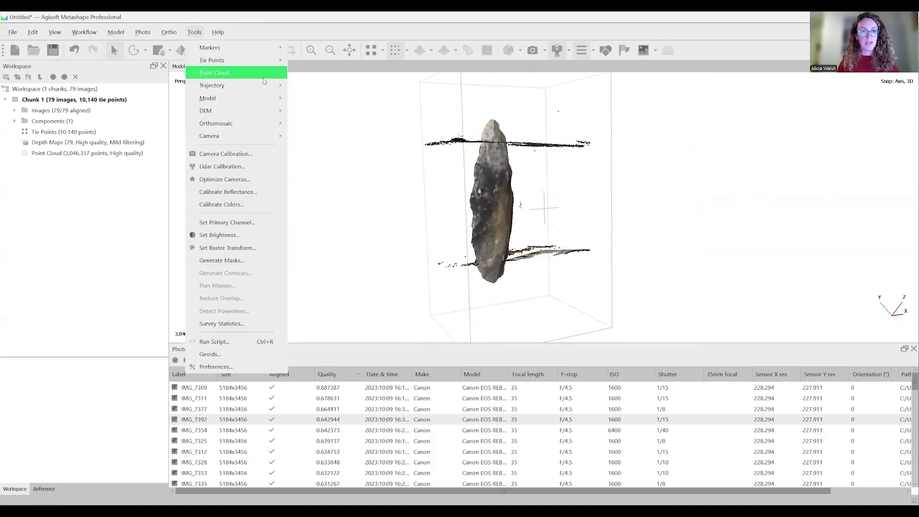
pyautogui.moveTo(267, 75)
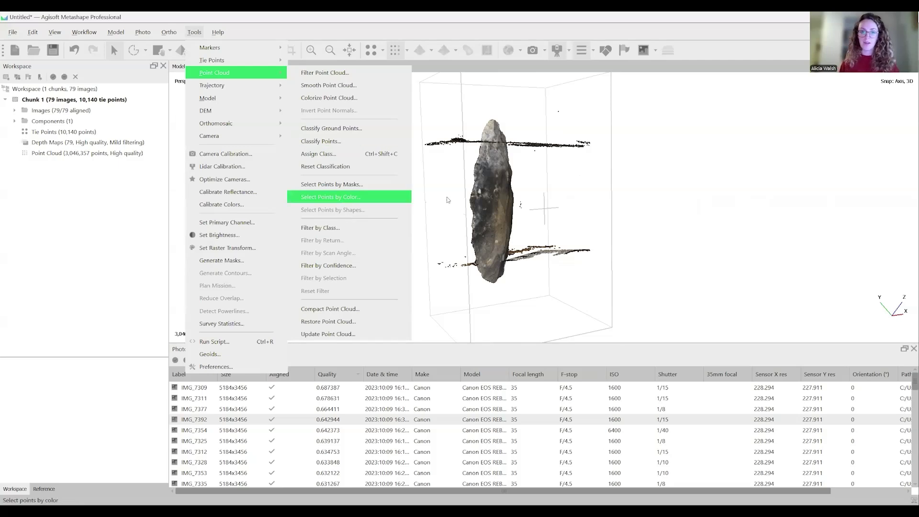
pyautogui.click(347, 197)
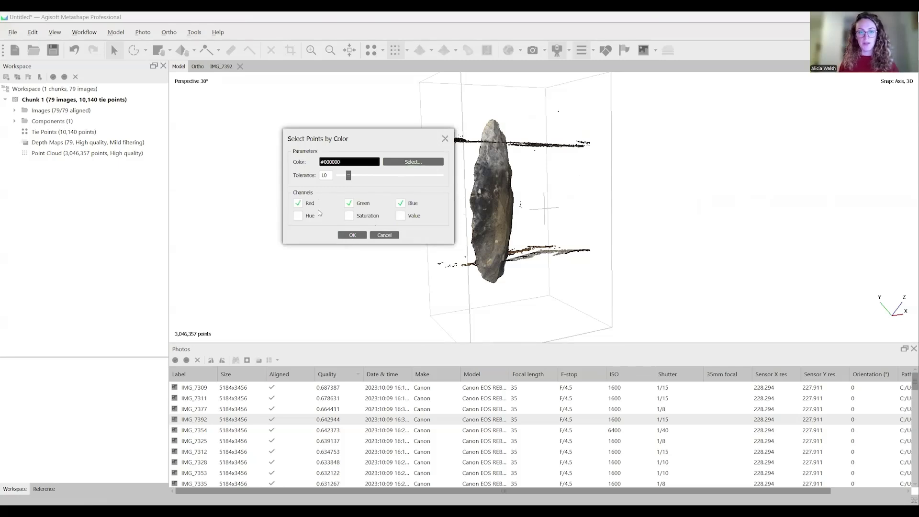
pyautogui.click(400, 163)
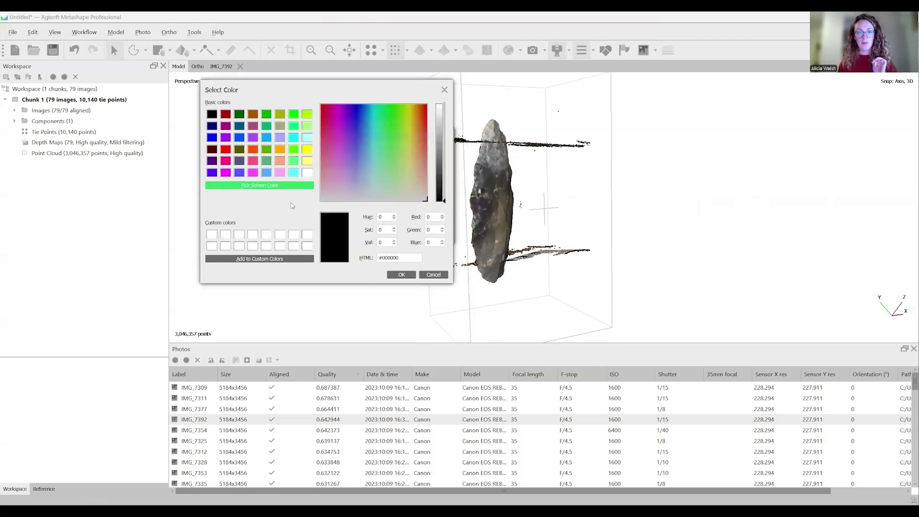
pyautogui.click(307, 173)
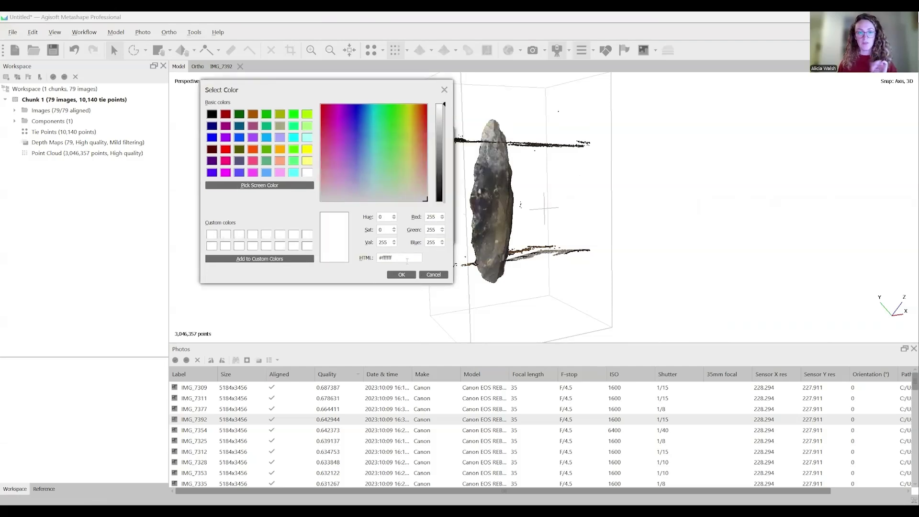
pyautogui.click(402, 275)
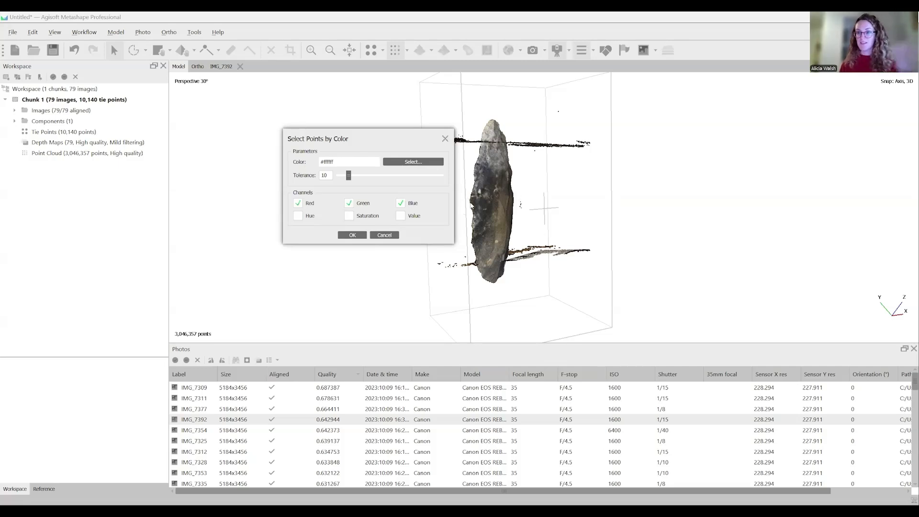
pyautogui.click(384, 235)
pyautogui.moveTo(501, 206); pyautogui.dragTo(565, 235)
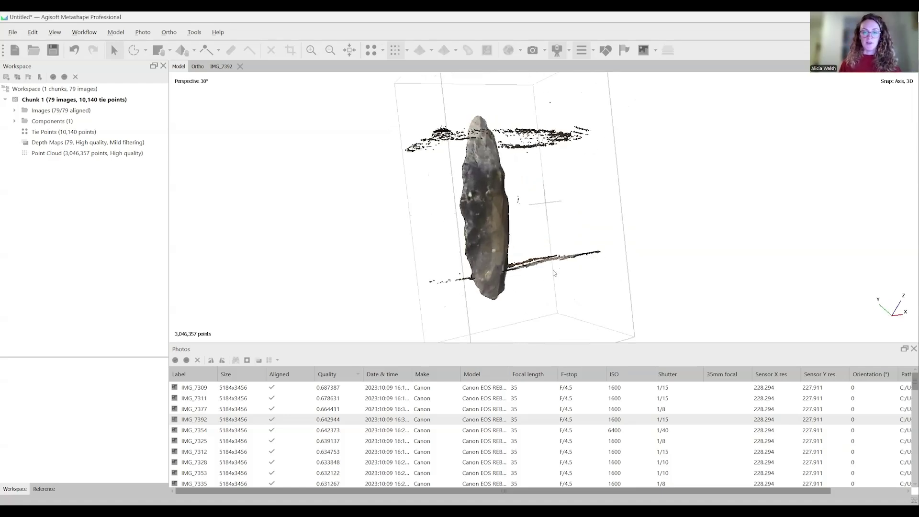
# Lasso and delete the stray background points around the stone, leaving 2,808,369 points
pyautogui.moveTo(554, 273); pyautogui.dragTo(589, 307)
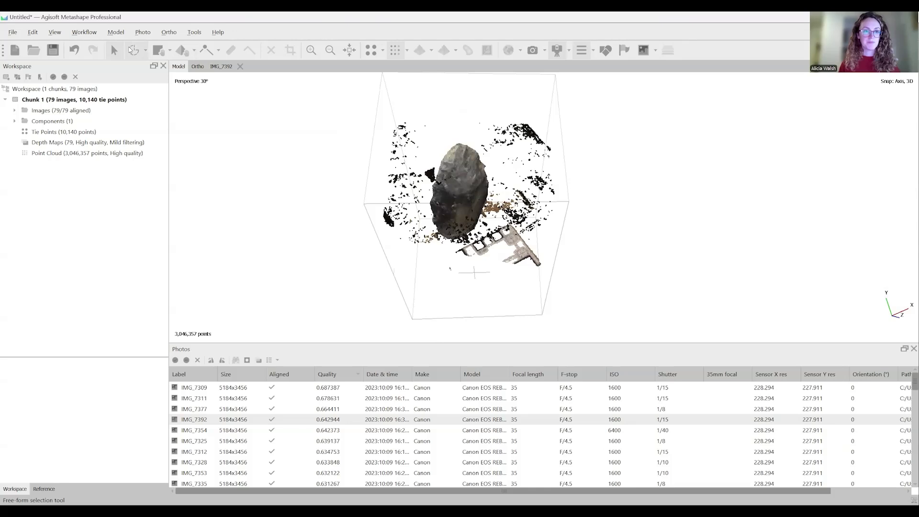
pyautogui.click(134, 50)
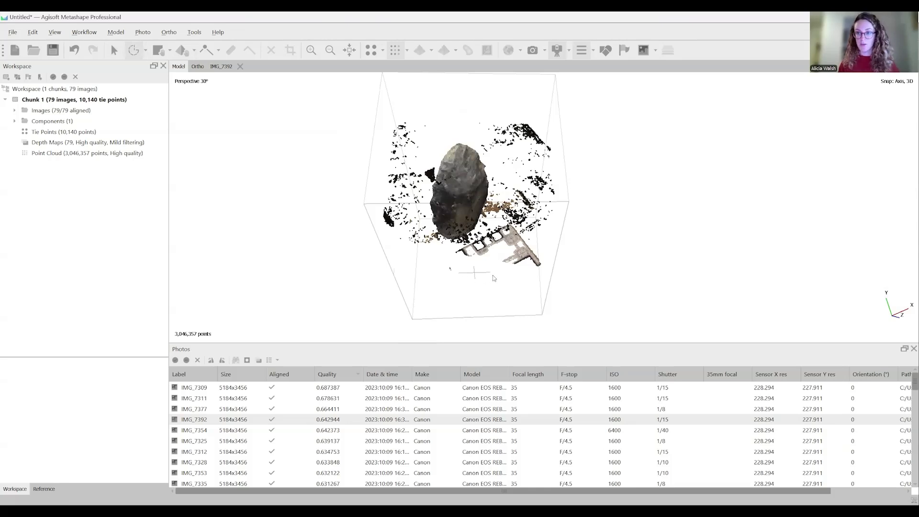
pyautogui.moveTo(494, 278)
pyautogui.mouseDown()
pyautogui.moveTo(470, 282)
pyautogui.moveTo(456, 248)
pyautogui.moveTo(504, 171)
pyautogui.moveTo(577, 215)
pyautogui.moveTo(494, 277)
pyautogui.mouseUp()
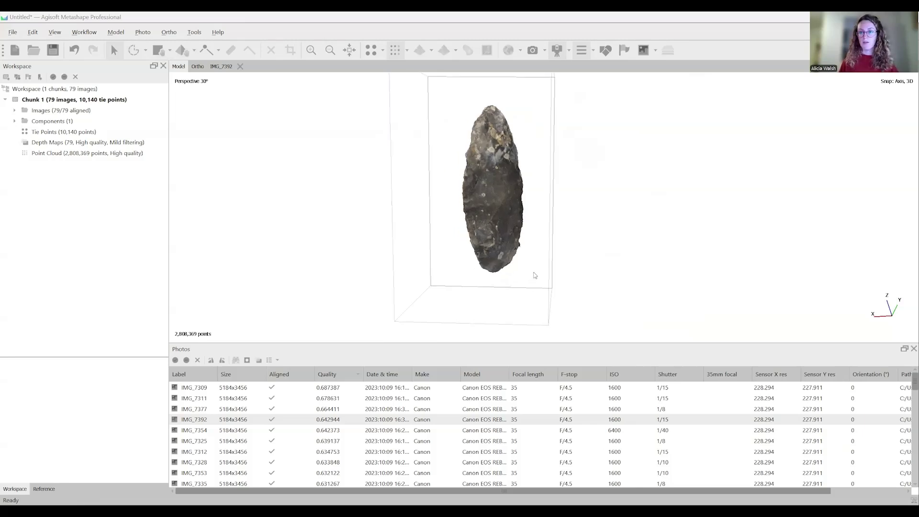
pyautogui.moveTo(535, 242); pyautogui.dragTo(540, 208)
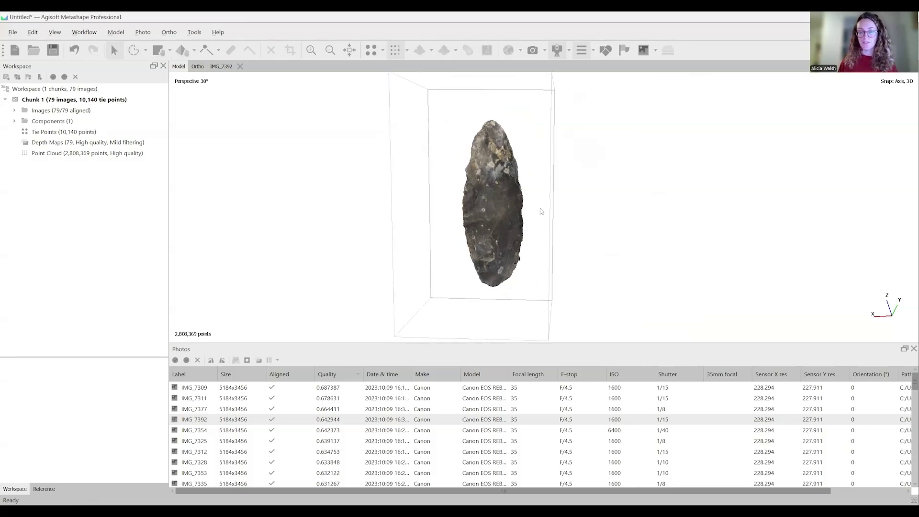
# Open Build Model and, after trying depth maps and tie points, set Source data to Point cloud
pyautogui.click(92, 35)
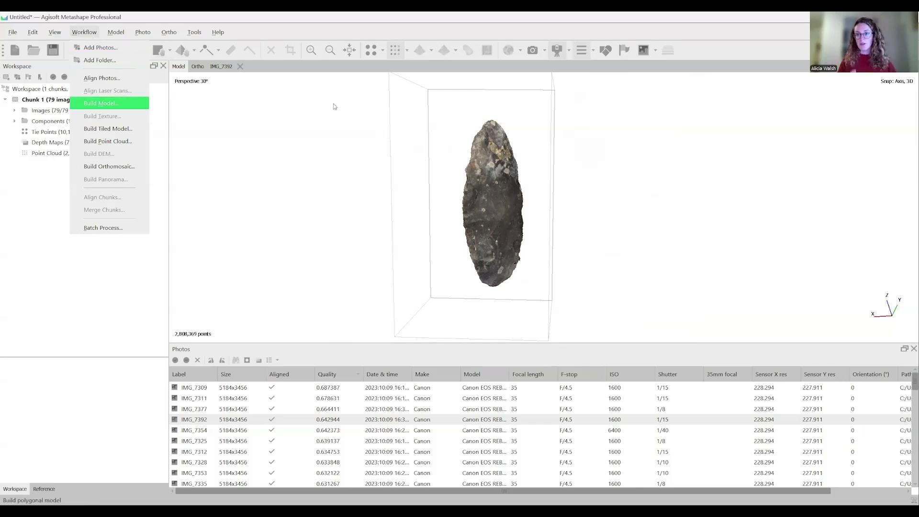
pyautogui.press('Return')
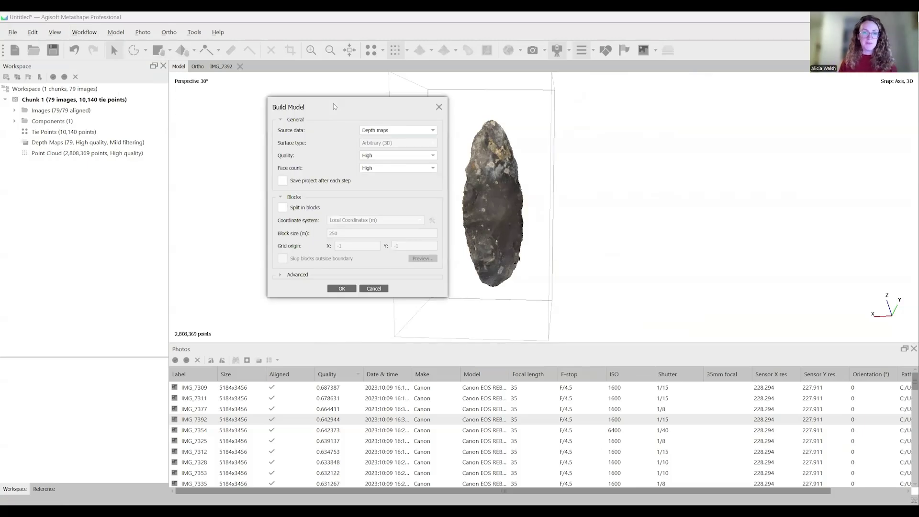
pyautogui.click(394, 132)
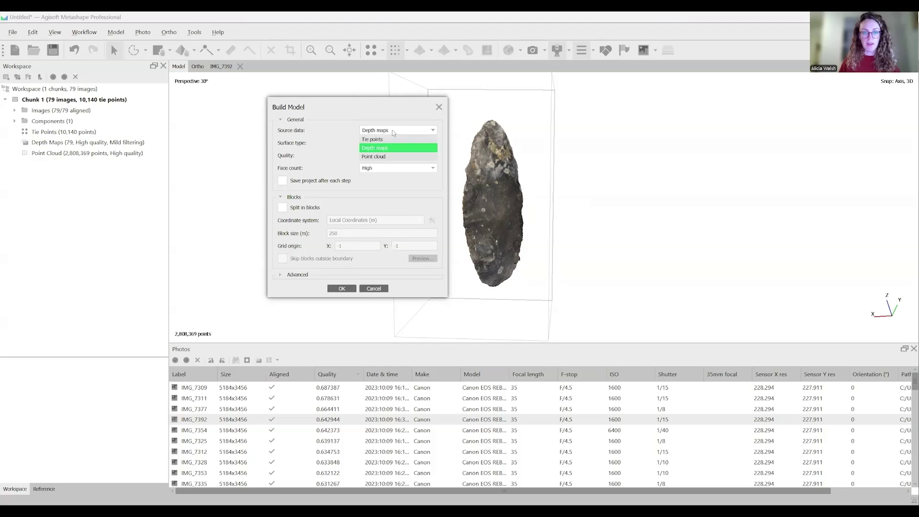
pyautogui.click(382, 159)
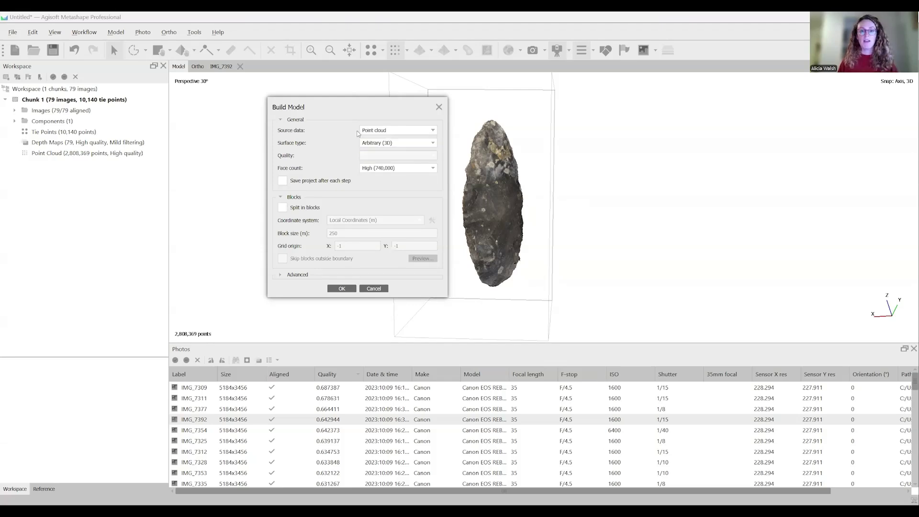
pyautogui.click(397, 131)
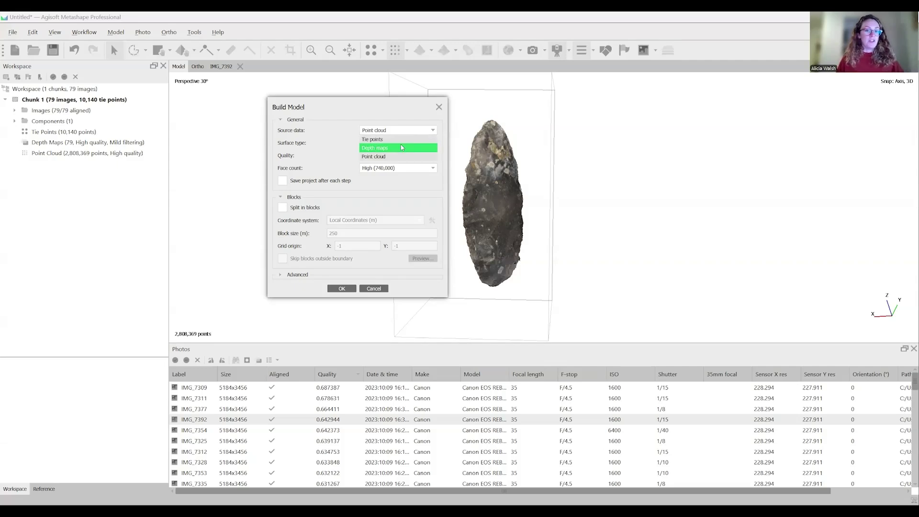
pyautogui.click(403, 149)
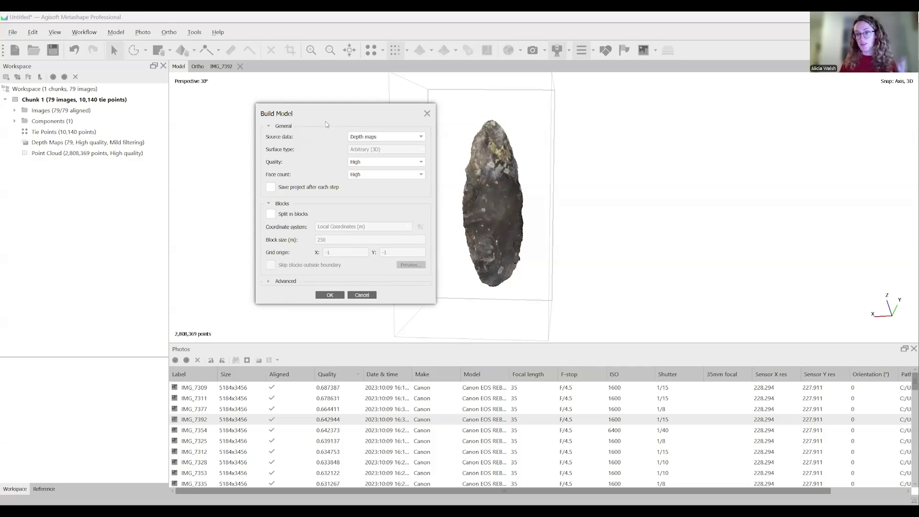
pyautogui.click(391, 138)
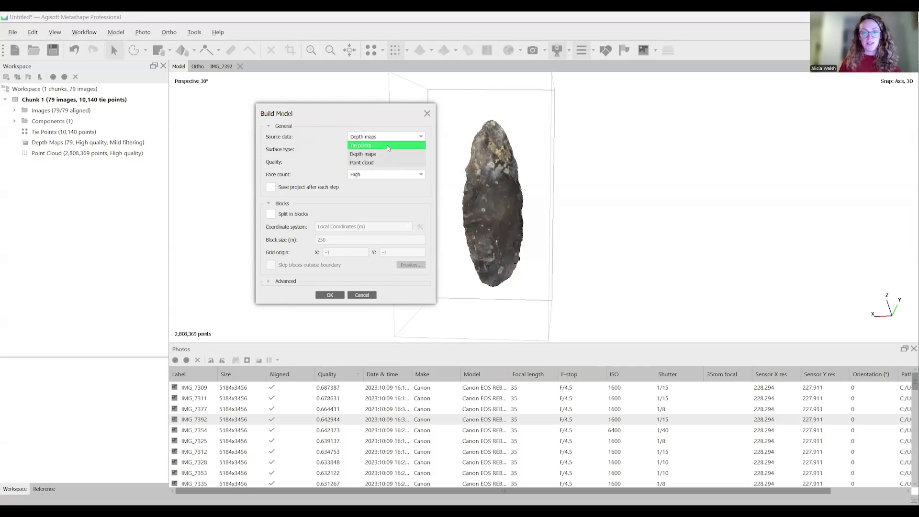
pyautogui.click(389, 145)
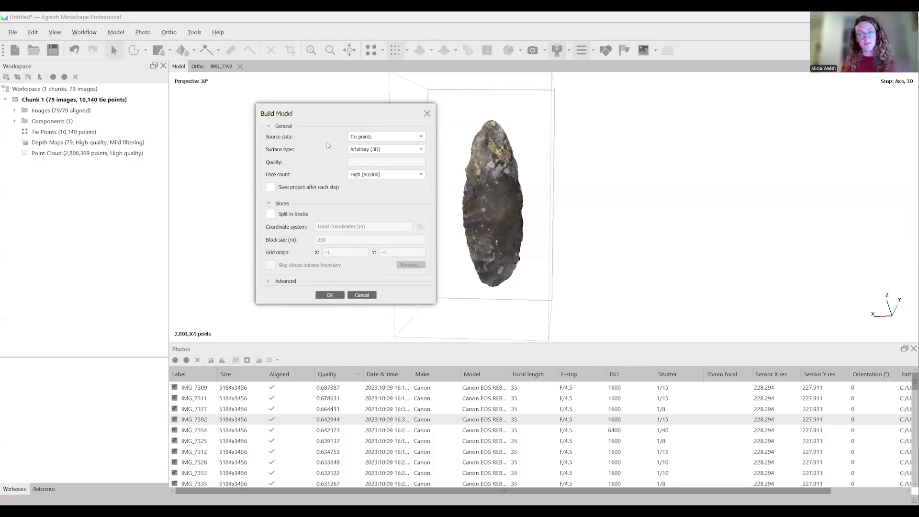
pyautogui.click(408, 137)
pyautogui.click(407, 164)
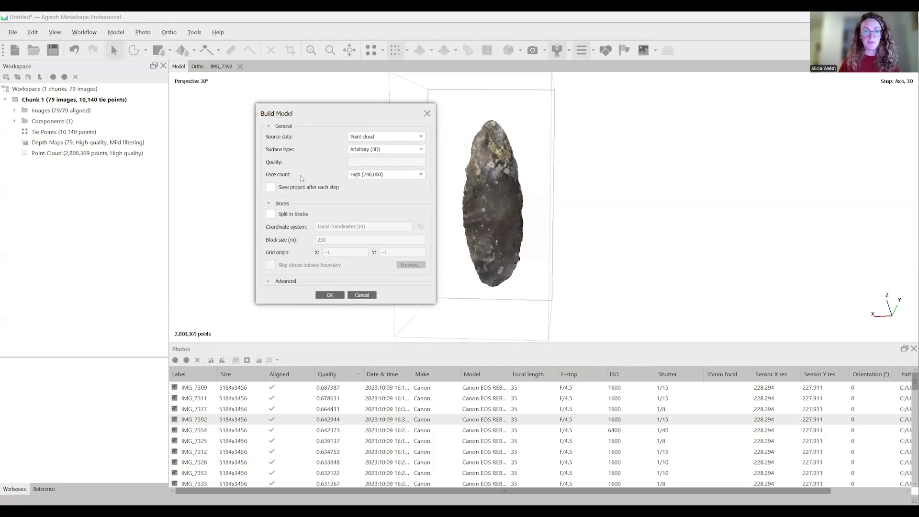
# Keep surface type Arbitrary (3D) and face count High (740,000)
pyautogui.click(360, 152)
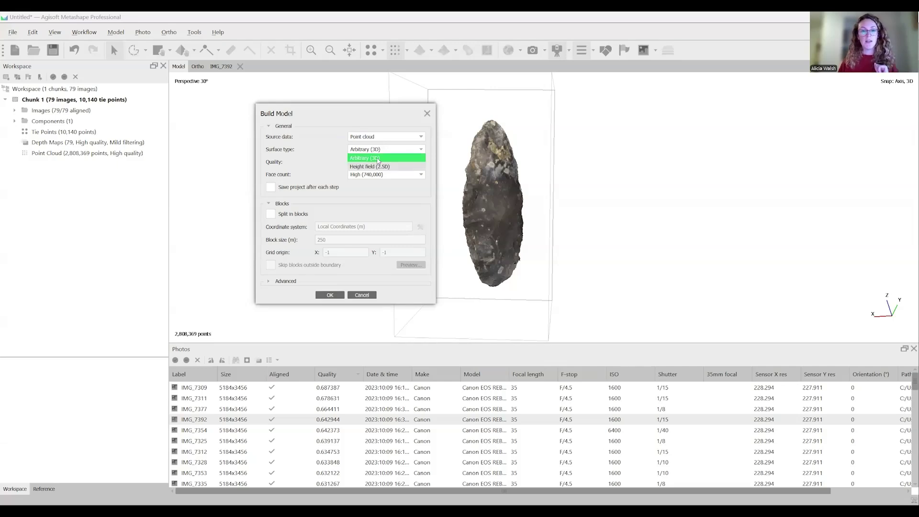
pyautogui.click(378, 159)
pyautogui.click(369, 175)
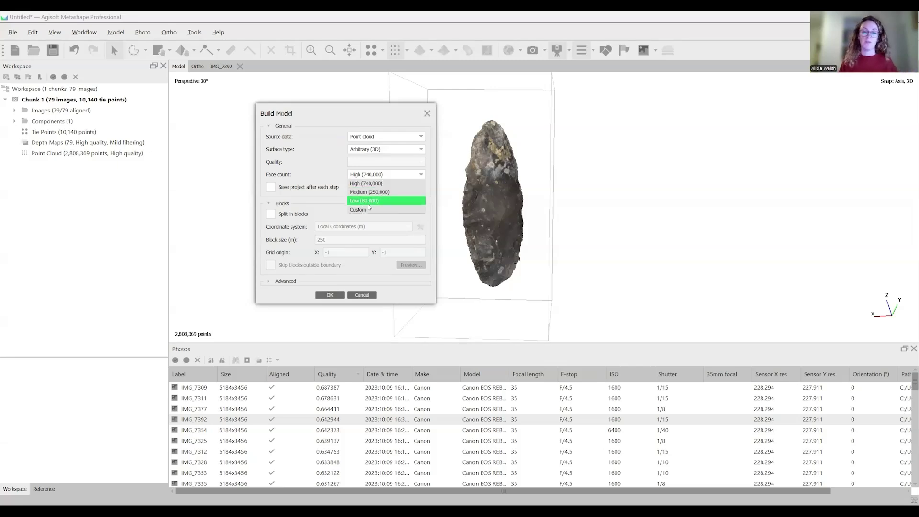
pyautogui.click(367, 184)
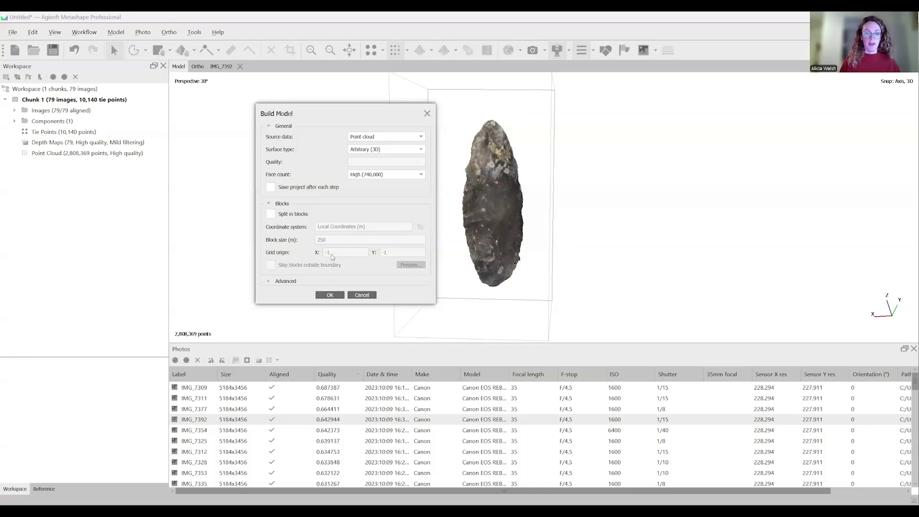
# Start the mesh build, accepting the depth-maps warning, to get a 410,858-face model
pyautogui.click(330, 296)
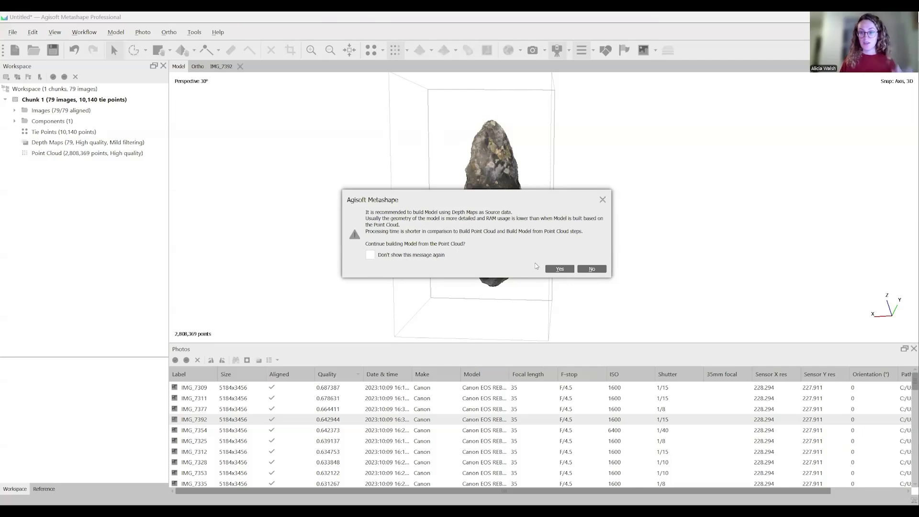
pyautogui.click(558, 269)
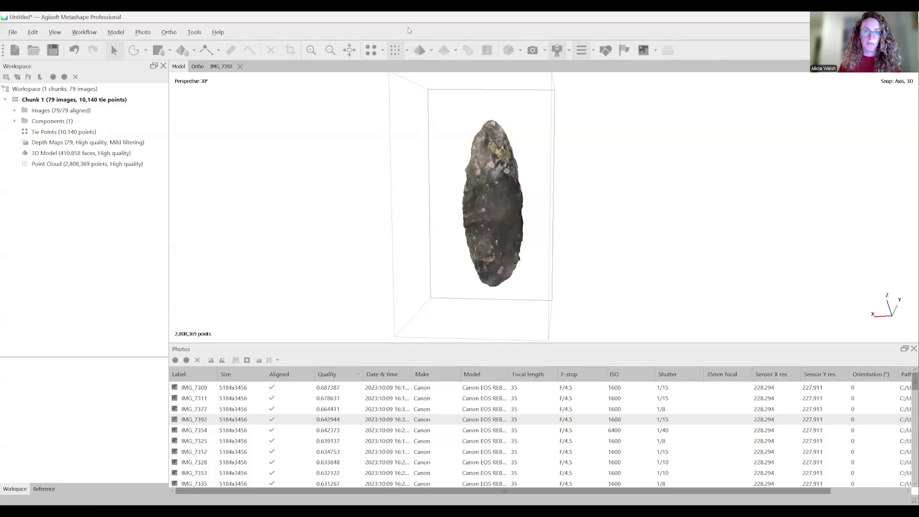
# Show the mesh as a plain solid surface, then in colour, zooming and orbiting around it
pyautogui.click(420, 50)
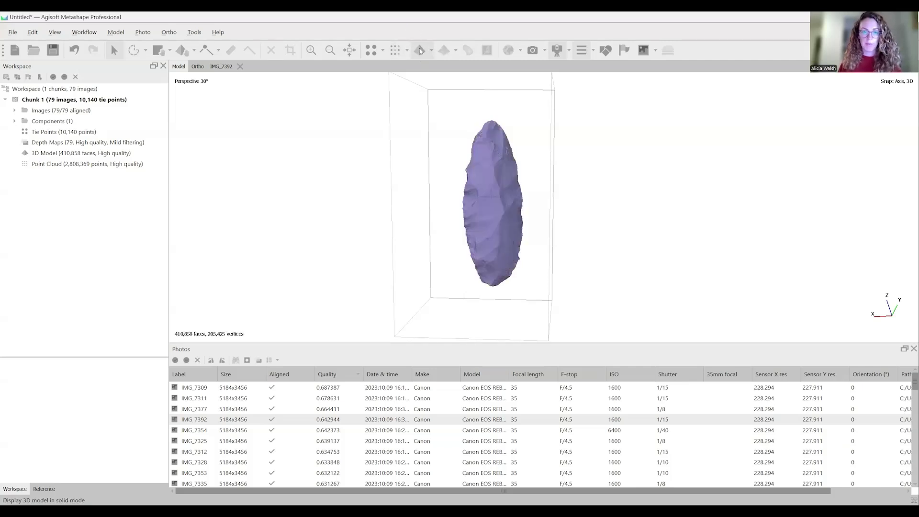
pyautogui.scroll(5, 490, 189)
pyautogui.moveTo(514, 220); pyautogui.dragTo(551, 216)
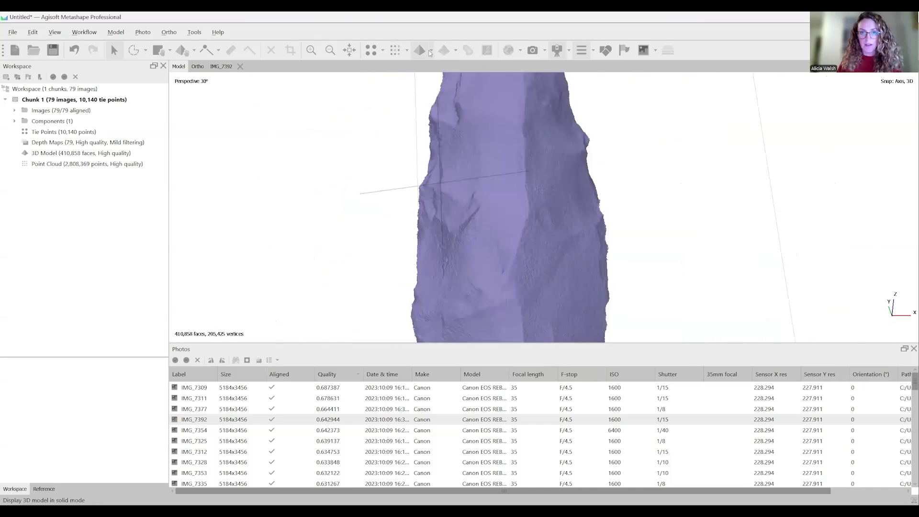
pyautogui.click(430, 50)
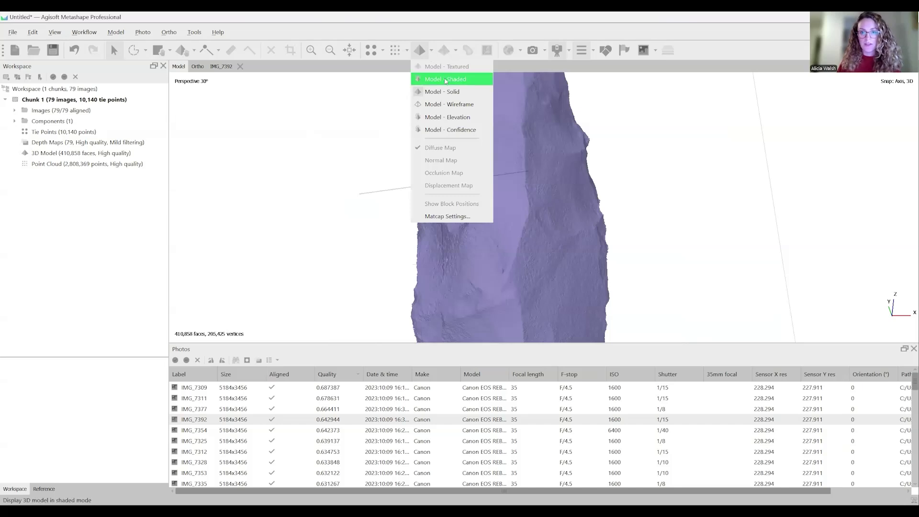
pyautogui.click(447, 66)
pyautogui.scroll(2, 541, 172)
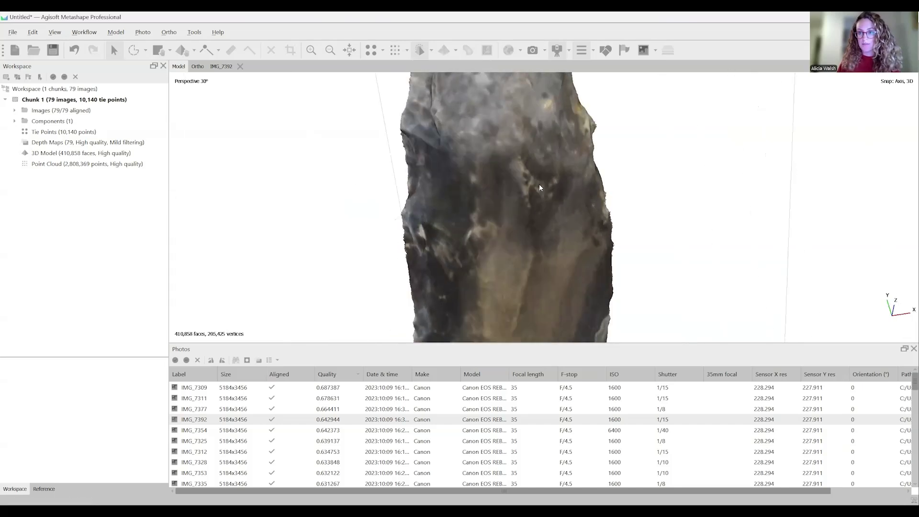
pyautogui.moveTo(541, 185)
pyautogui.mouseDown()
pyautogui.moveTo(536, 201)
pyautogui.moveTo(544, 203)
pyautogui.moveTo(526, 192)
pyautogui.mouseUp()
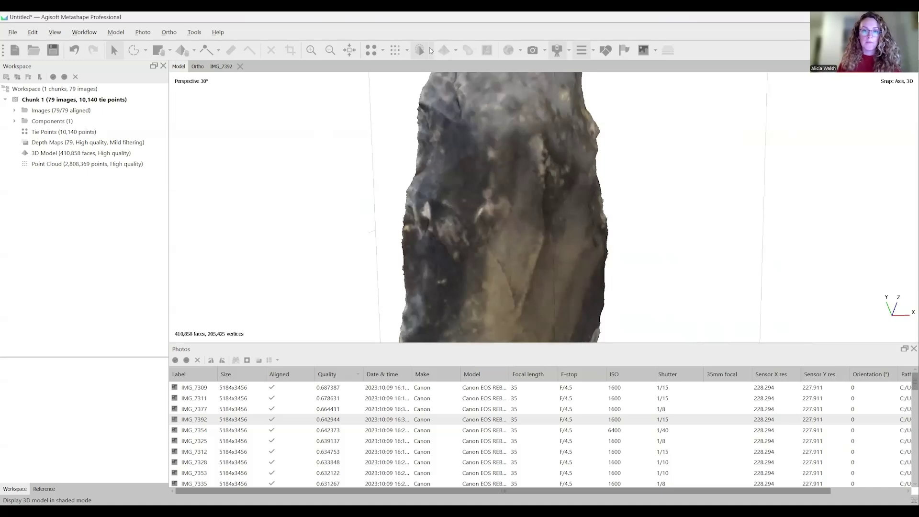
# View the mesh as a wireframe to check its triangles, then return to Model - Shaded
pyautogui.click(430, 50)
pyautogui.click(454, 104)
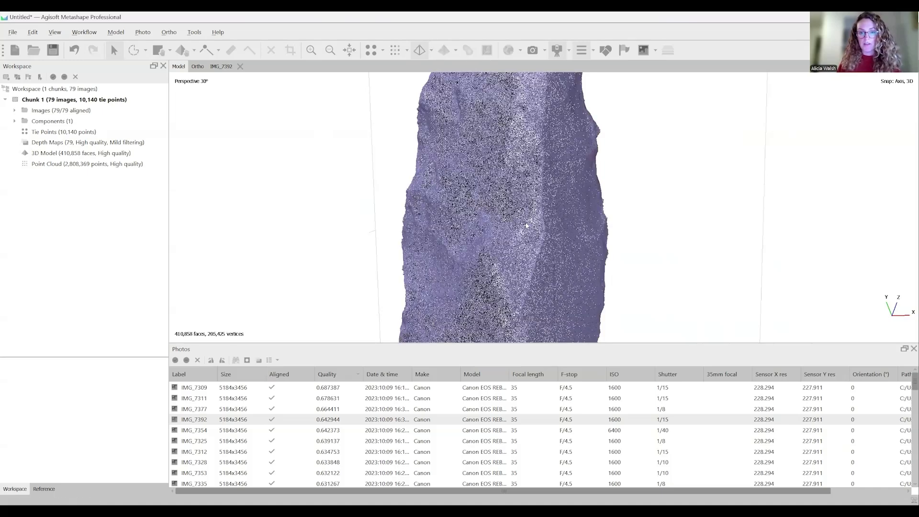
pyautogui.scroll(4, 526, 225)
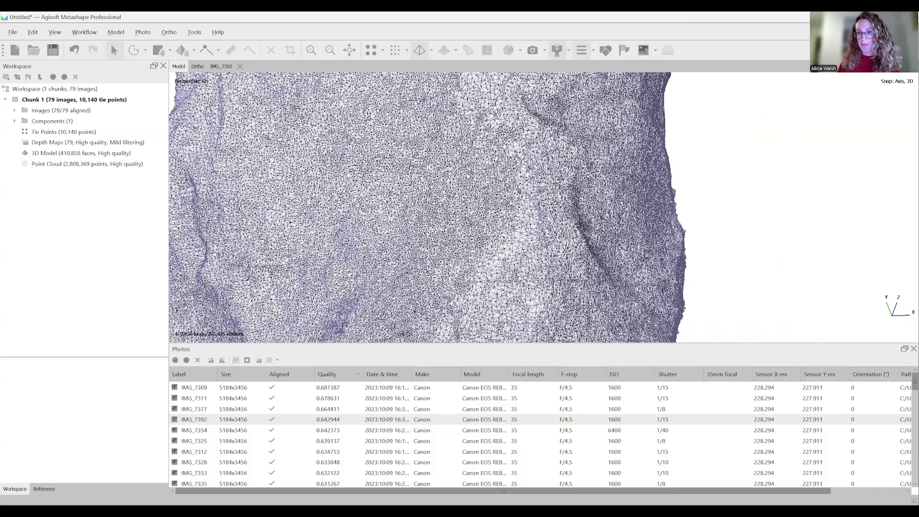
pyautogui.scroll(-4, 468, 177)
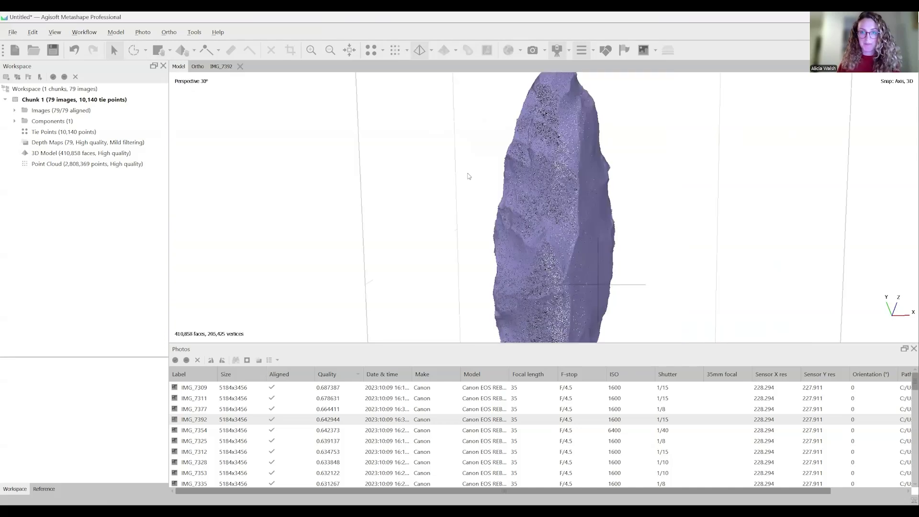
pyautogui.click(430, 50)
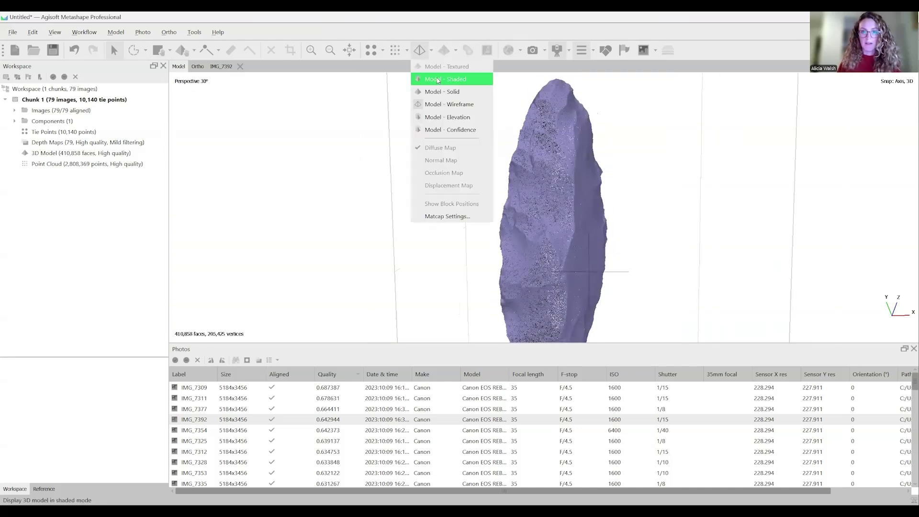
pyautogui.click(439, 80)
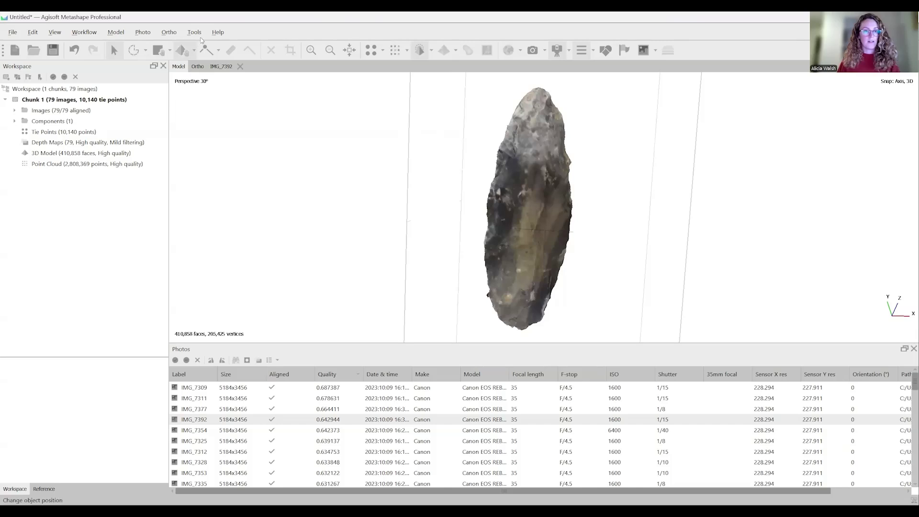
# Open Build Texture and confirm a 4096 texture size with Images as source data
pyautogui.click(91, 33)
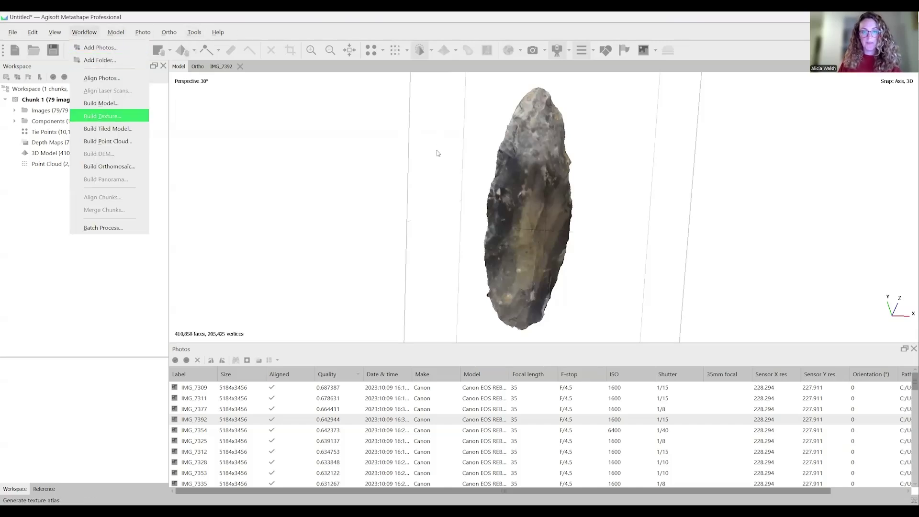
pyautogui.press('Return')
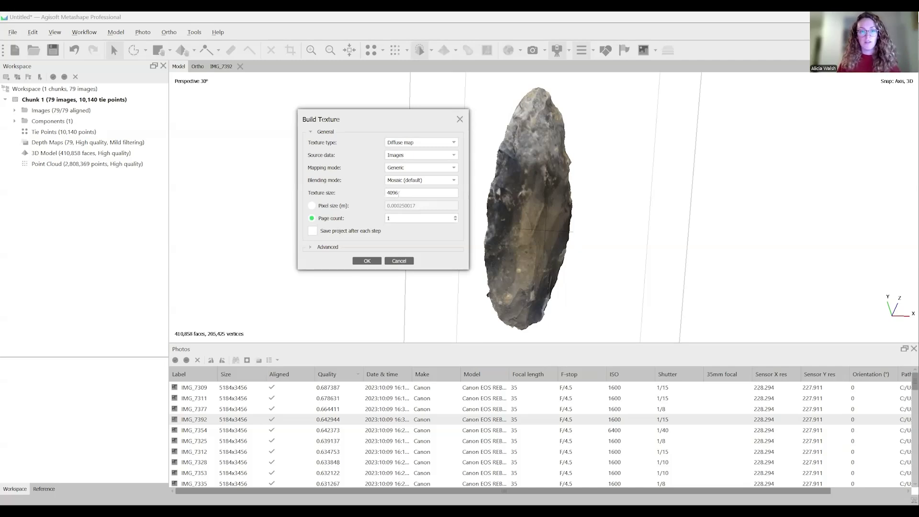
pyautogui.click(399, 193)
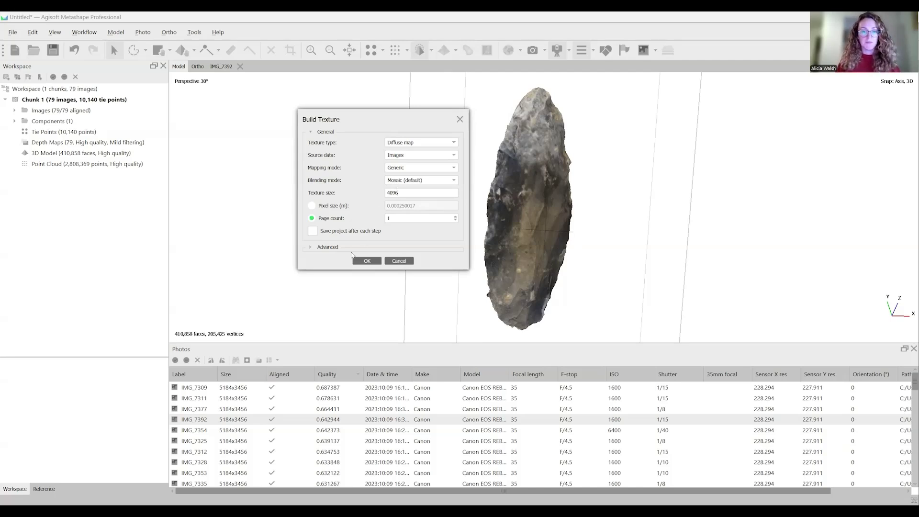
pyautogui.click(414, 159)
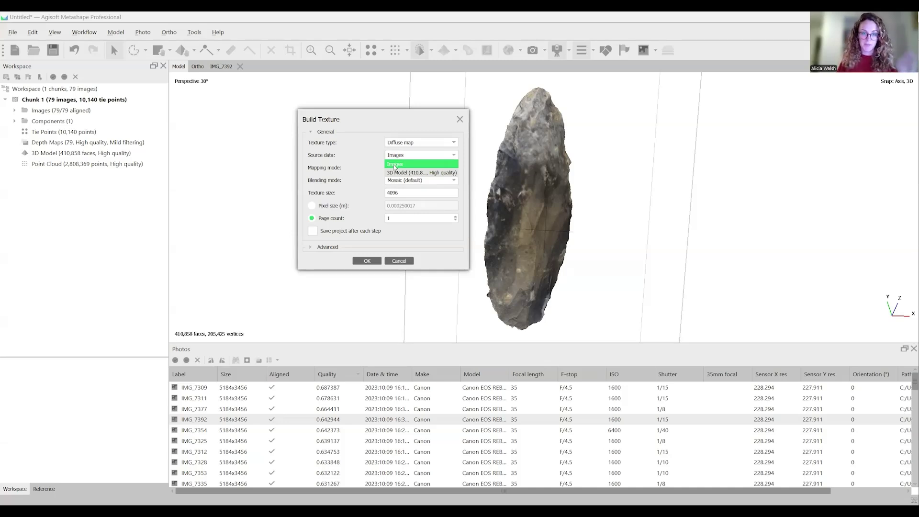
pyautogui.click(395, 165)
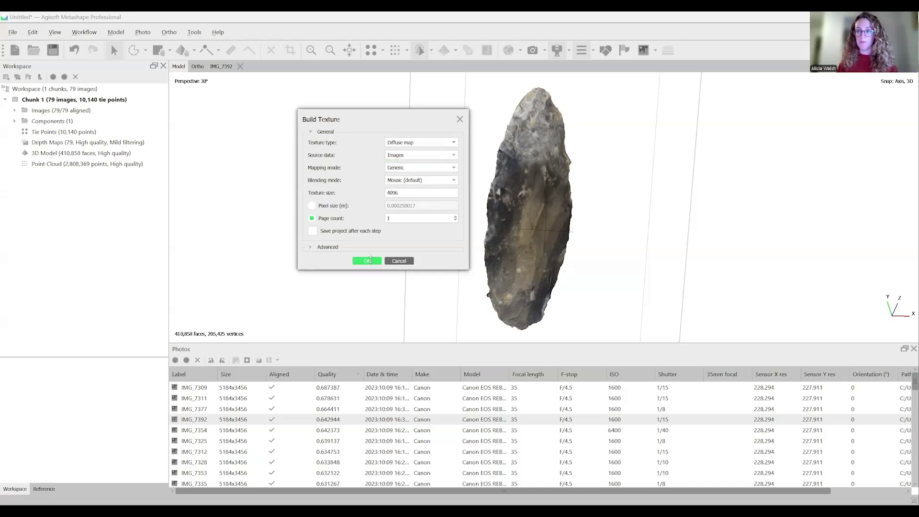
# Build the texture and display the model in Model - Textured mode
pyautogui.click(368, 261)
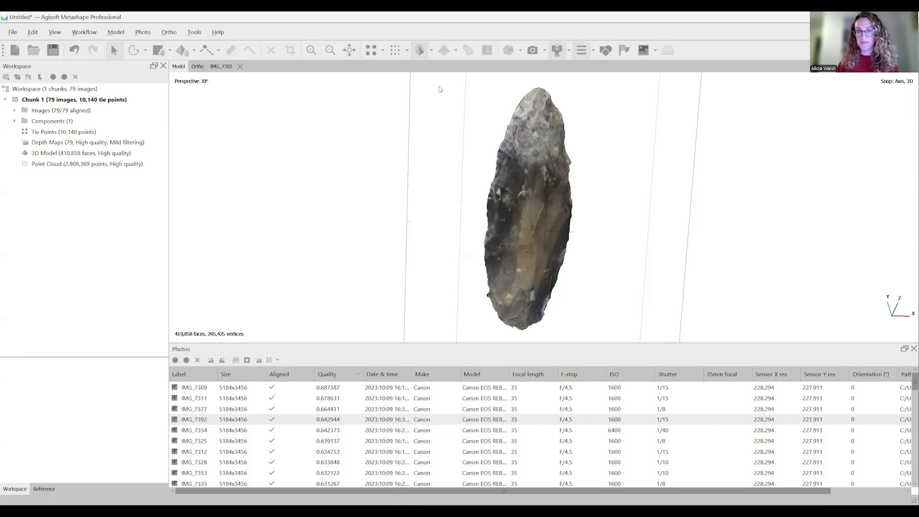
pyautogui.click(431, 50)
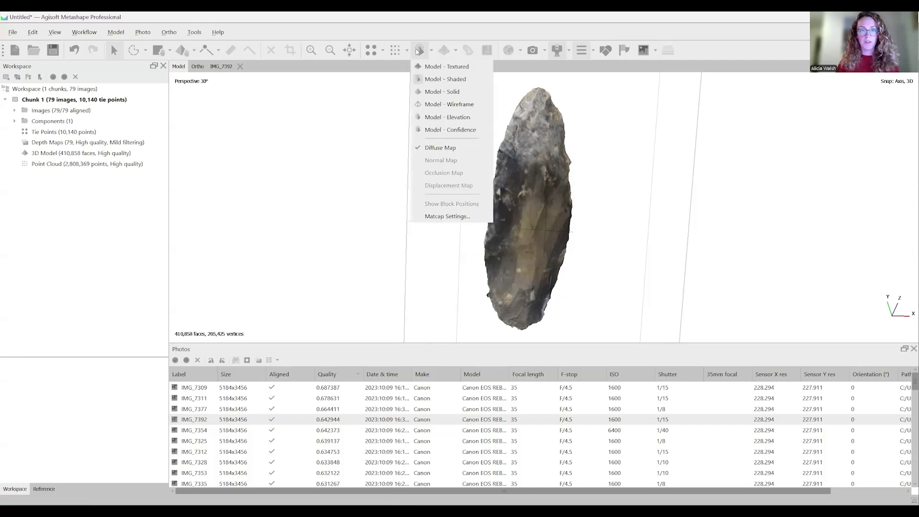
pyautogui.click(457, 68)
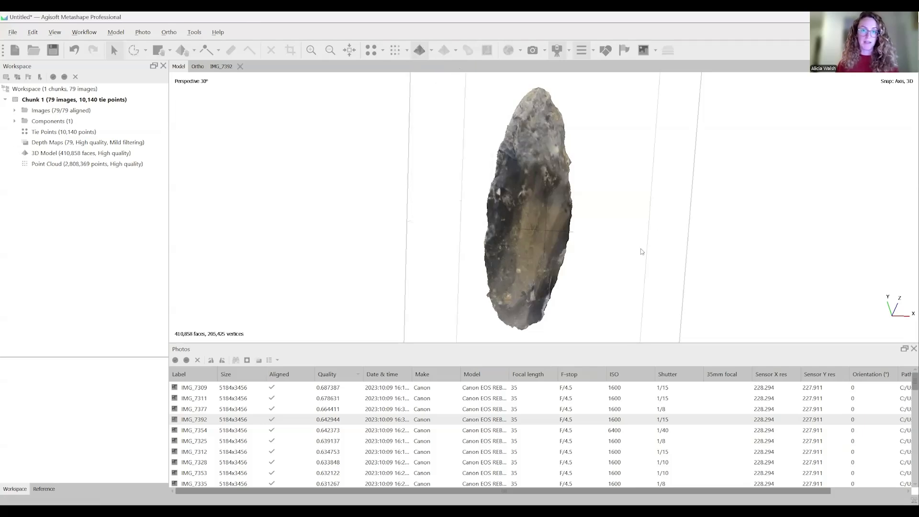
# Orbit the textured axe and enlarge the 3D view by shrinking the Photos pane
pyautogui.scroll(5, 568, 217)
pyautogui.moveTo(596, 198); pyautogui.dragTo(539, 210)
pyautogui.moveTo(601, 211)
pyautogui.mouseDown()
pyautogui.moveTo(506, 208)
pyautogui.moveTo(608, 219)
pyautogui.mouseUp()
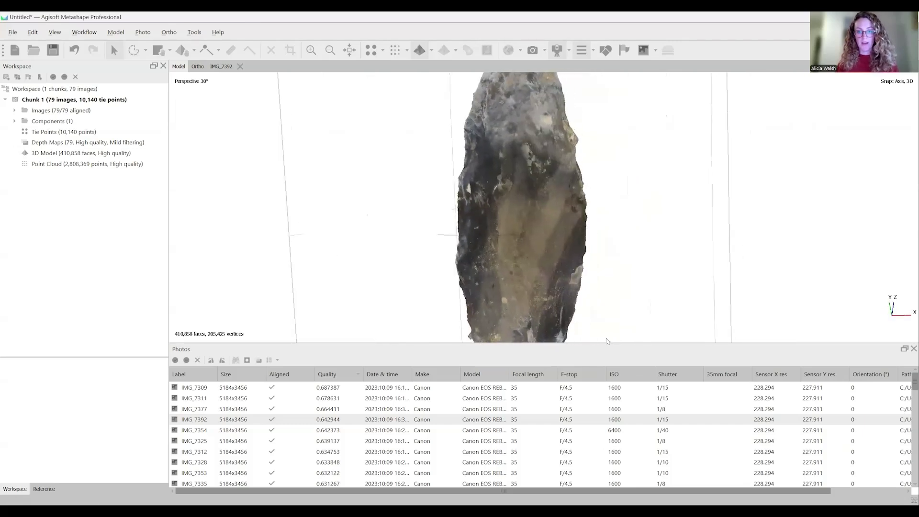
pyautogui.moveTo(533, 344); pyautogui.dragTo(534, 432)
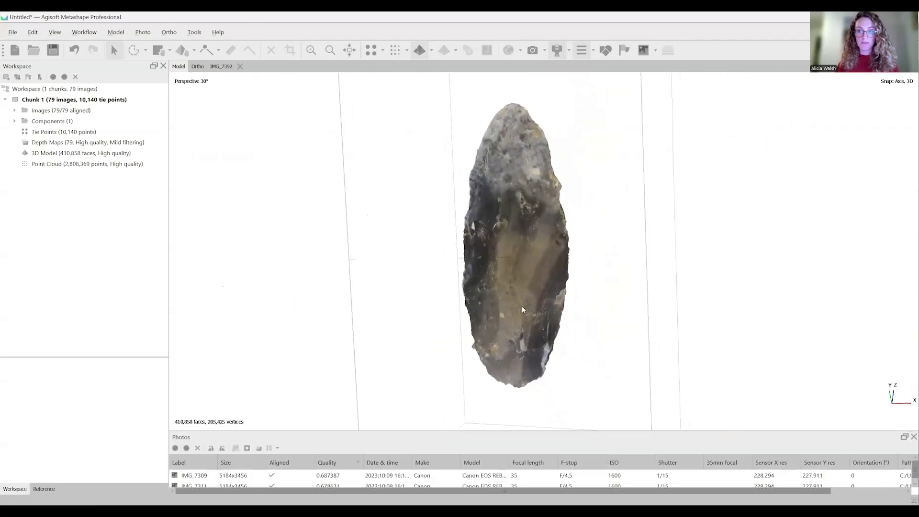
pyautogui.click(12, 32)
pyautogui.moveTo(88, 132)
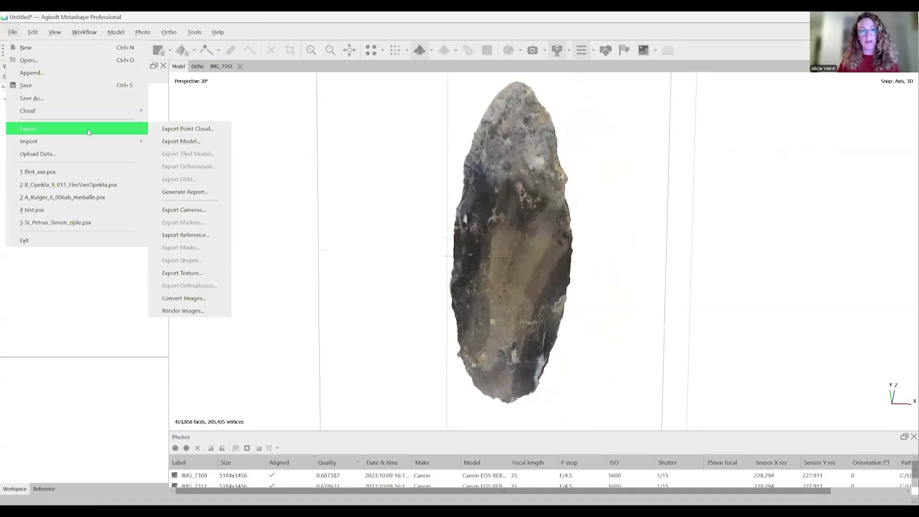
pyautogui.click(189, 142)
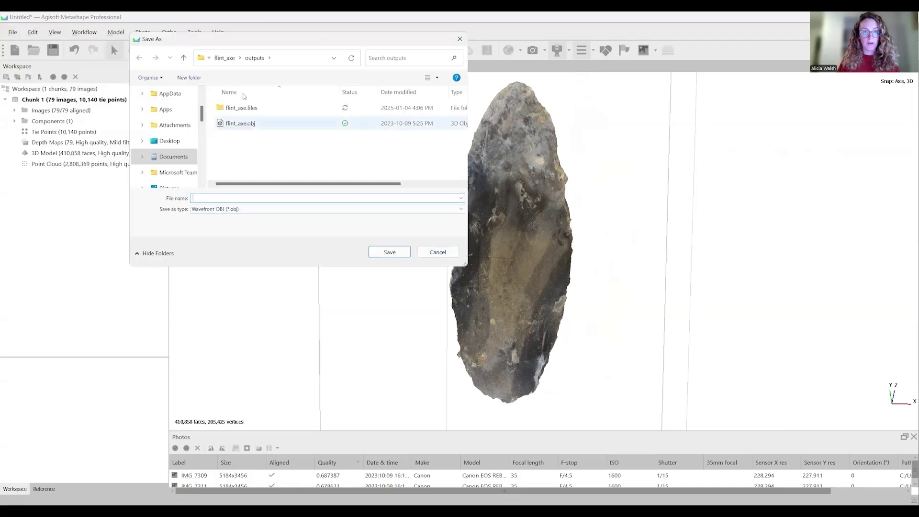
pyautogui.click(225, 209)
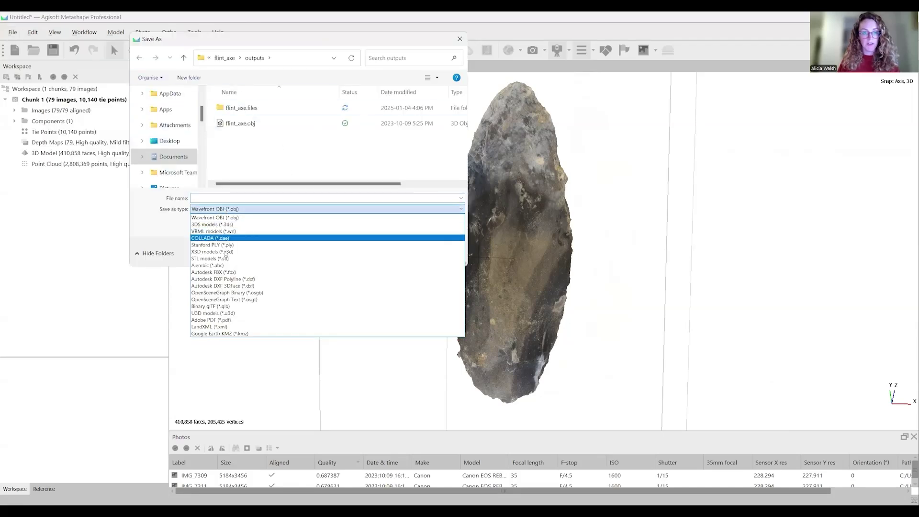
pyautogui.click(238, 217)
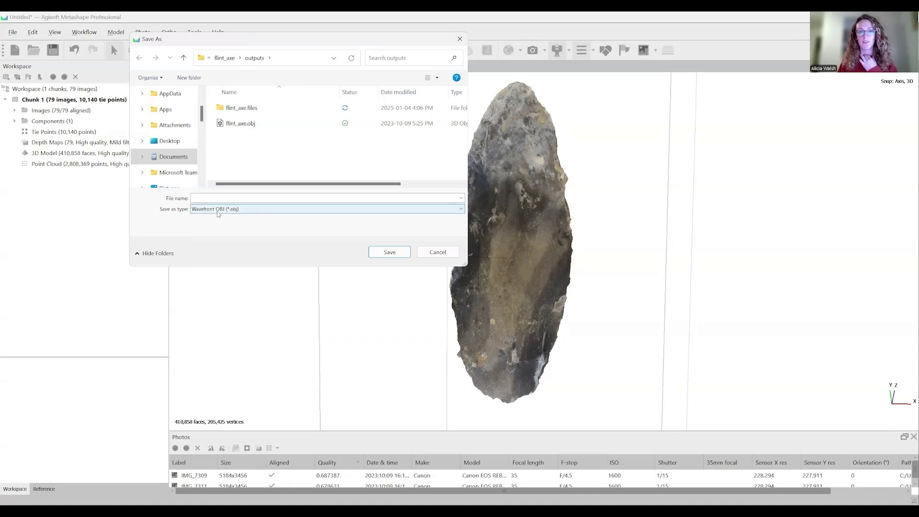
pyautogui.click(433, 253)
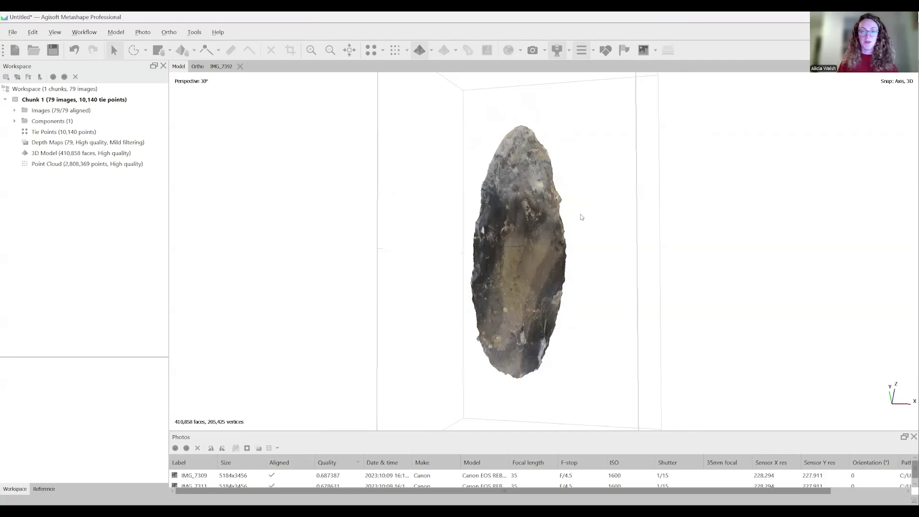
pyautogui.moveTo(581, 219); pyautogui.dragTo(538, 256)
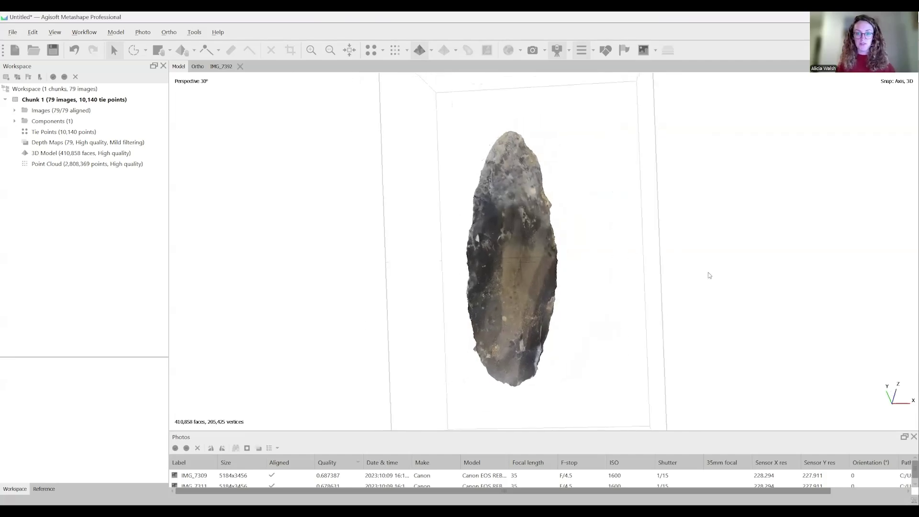
pyautogui.moveTo(718, 275); pyautogui.dragTo(712, 281)
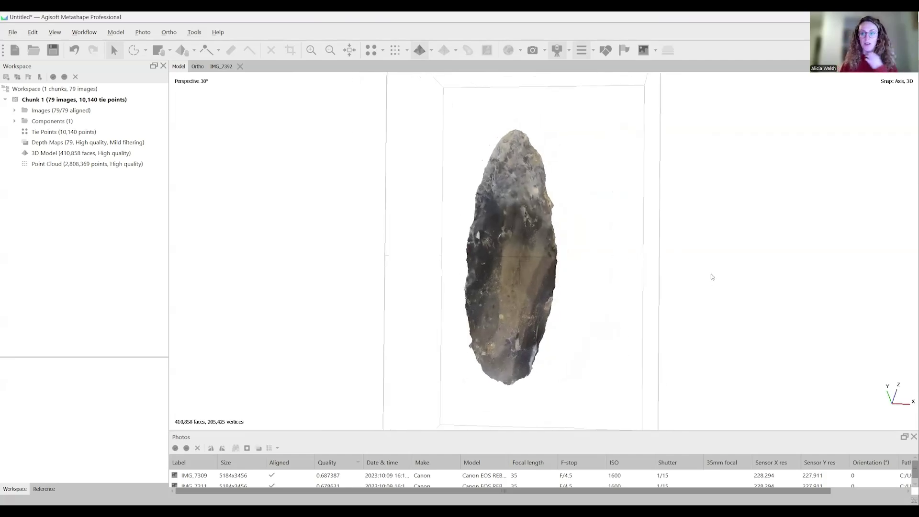